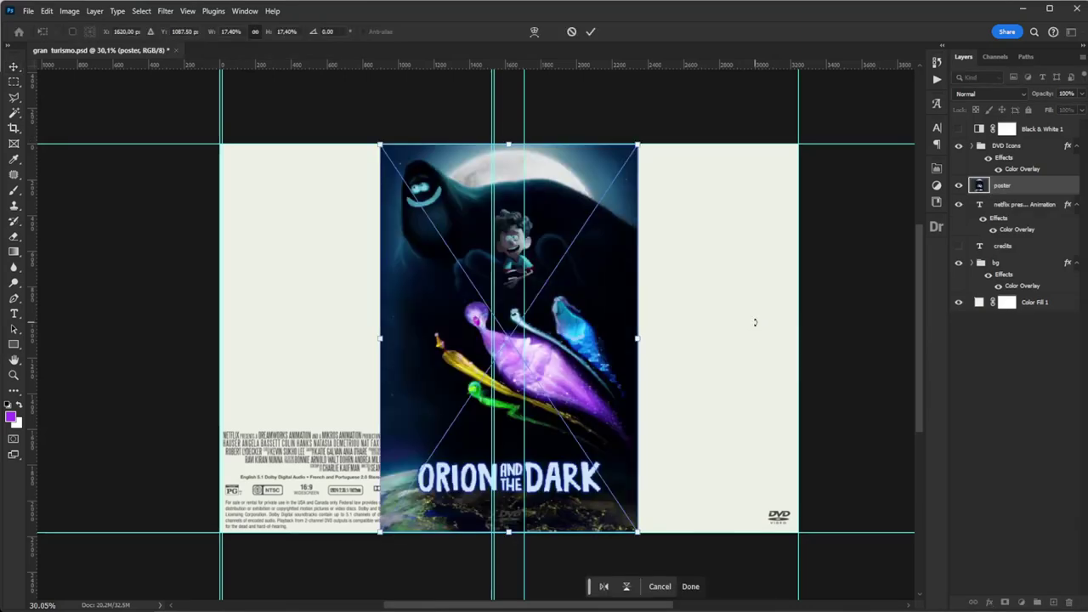
# Move and scale the Orion and the Dark poster to fill the right-hand front cover.
pyautogui.moveTo(510, 340); pyautogui.dragTo(655, 340)
pyautogui.hotkey('ctrl', 't')
pyautogui.moveTo(783, 139); pyautogui.dragTo(799, 129)
pyautogui.moveTo(763, 196); pyautogui.dragTo(762, 211)
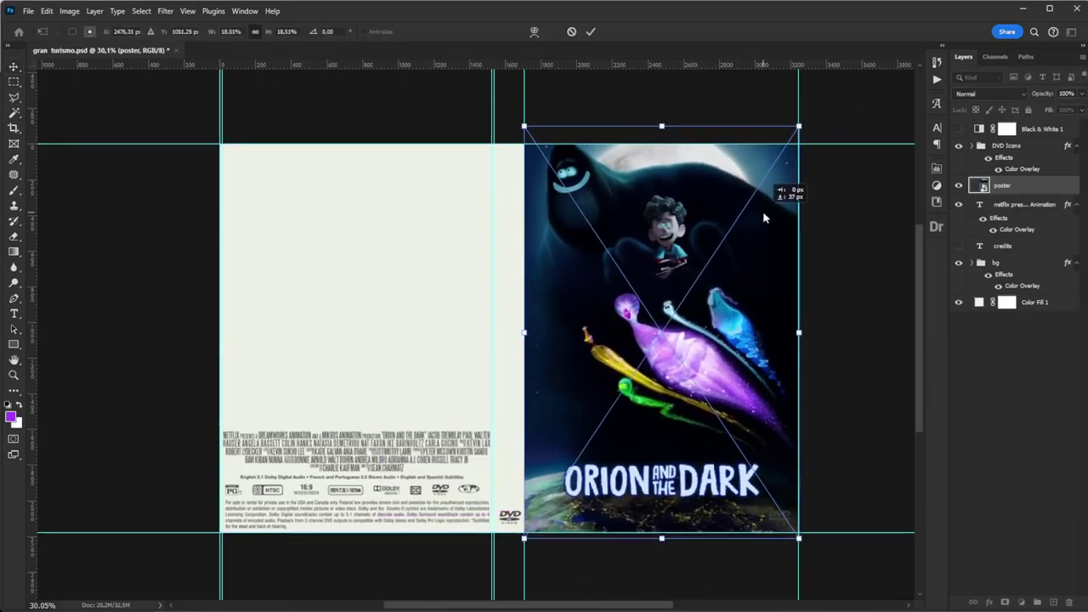
pyautogui.press('Return')
# Set the Color Fill 1 back-panel background to black and collapse the layer effect listings.
pyautogui.click(1006, 145)
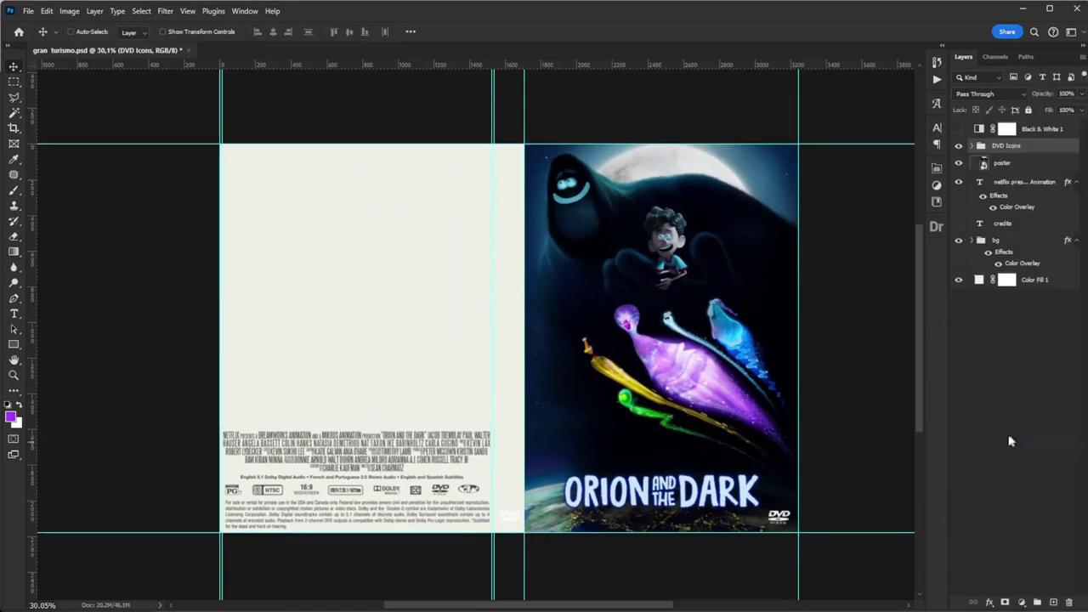
pyautogui.doubleClick(983, 282)
pyautogui.press('Return')
pyautogui.rightClick(1020, 218)
pyautogui.click(1054, 494)
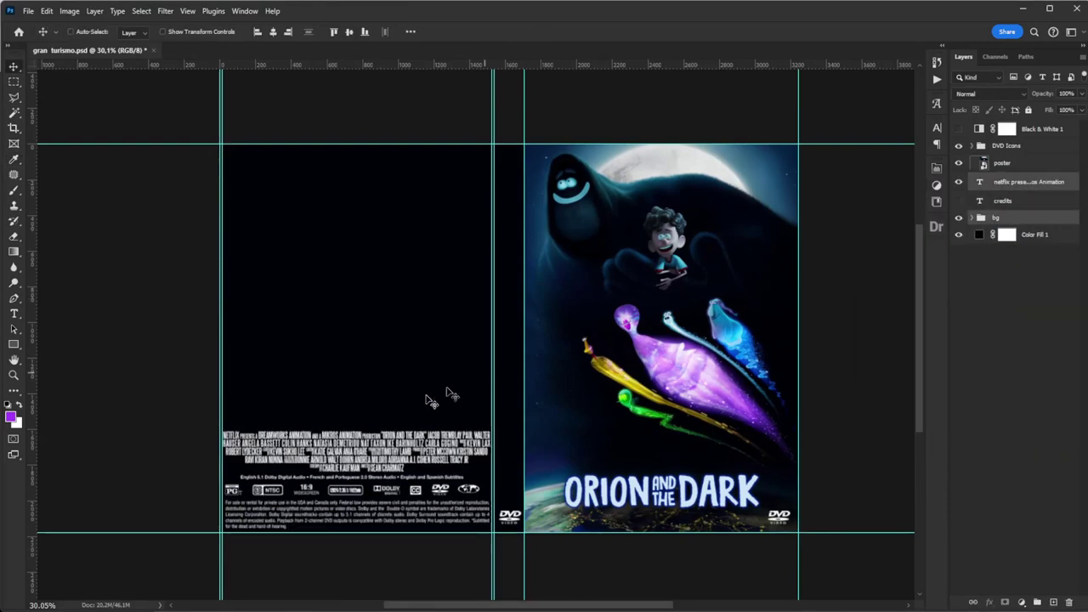
# Drop the film still onto the back cover, shrink it to the left panel, and mask it to fade.
pyautogui.moveTo(34, 316); pyautogui.dragTo(343, 316)
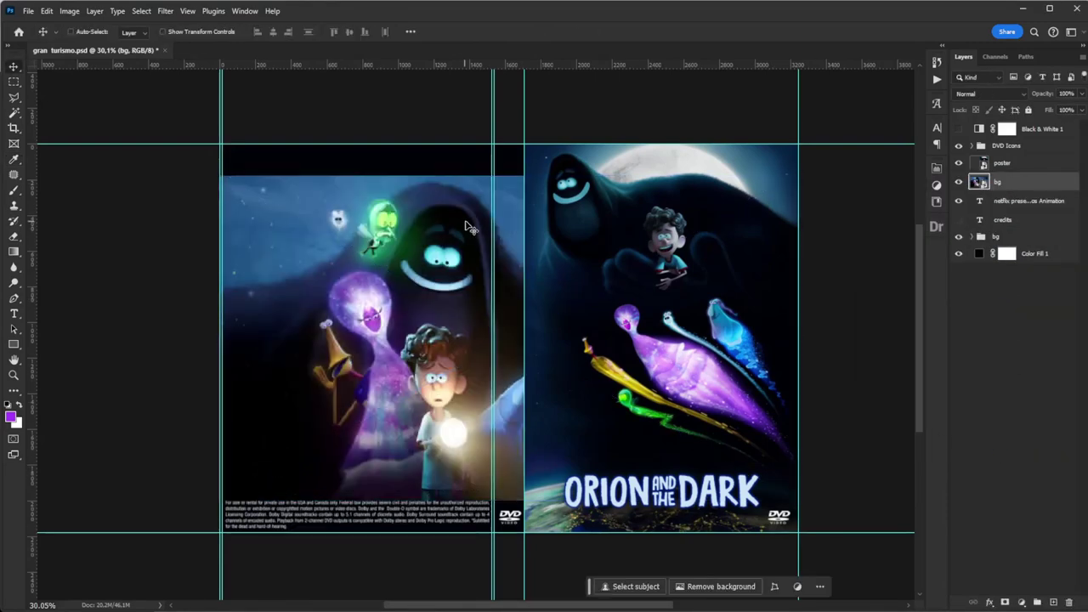
pyautogui.hotkey('ctrl', 't')
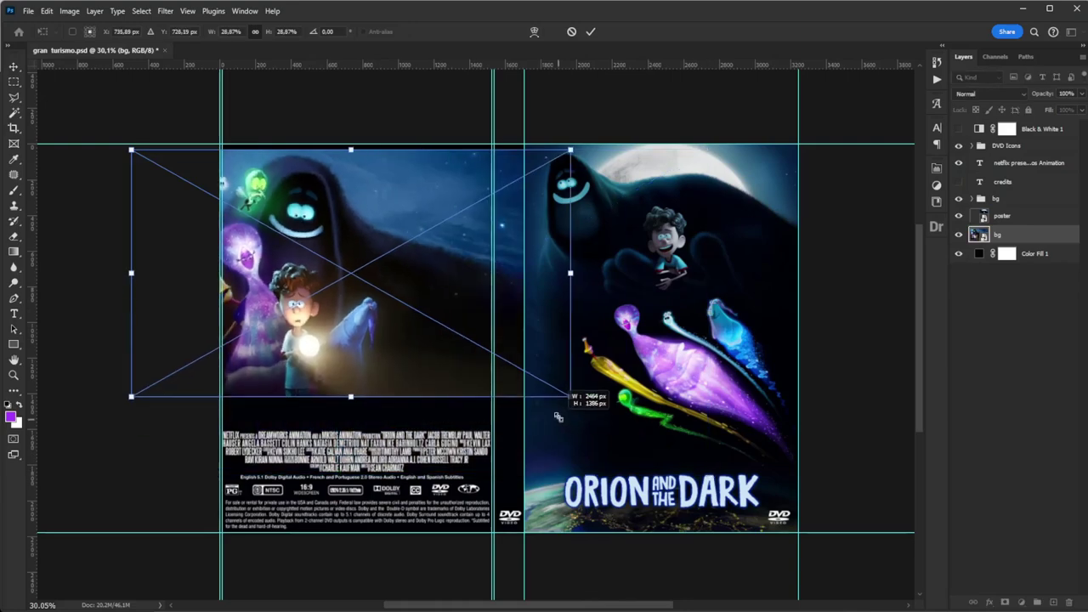
pyautogui.moveTo(571, 437); pyautogui.dragTo(524, 391)
pyautogui.press('Return')
pyautogui.press('b')
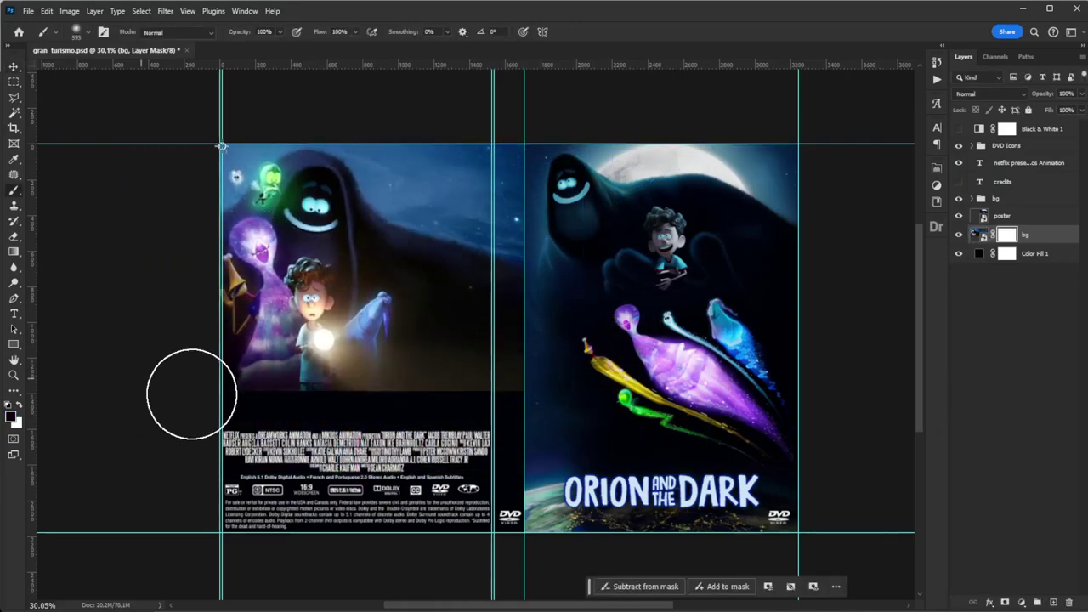
pyautogui.scroll(3, 190, 393)
pyautogui.scroll(-3, 729, 469)
# Marquee-select a rectangle of the front poster and paste another image as a new layer.
pyautogui.press('m')
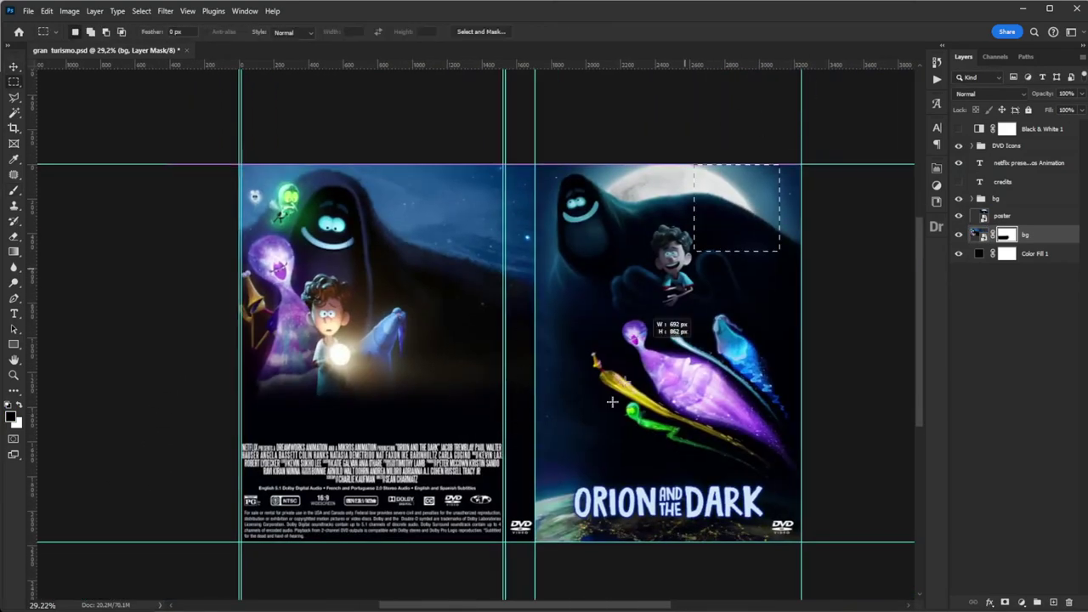
pyautogui.moveTo(780, 164); pyautogui.dragTo(508, 536)
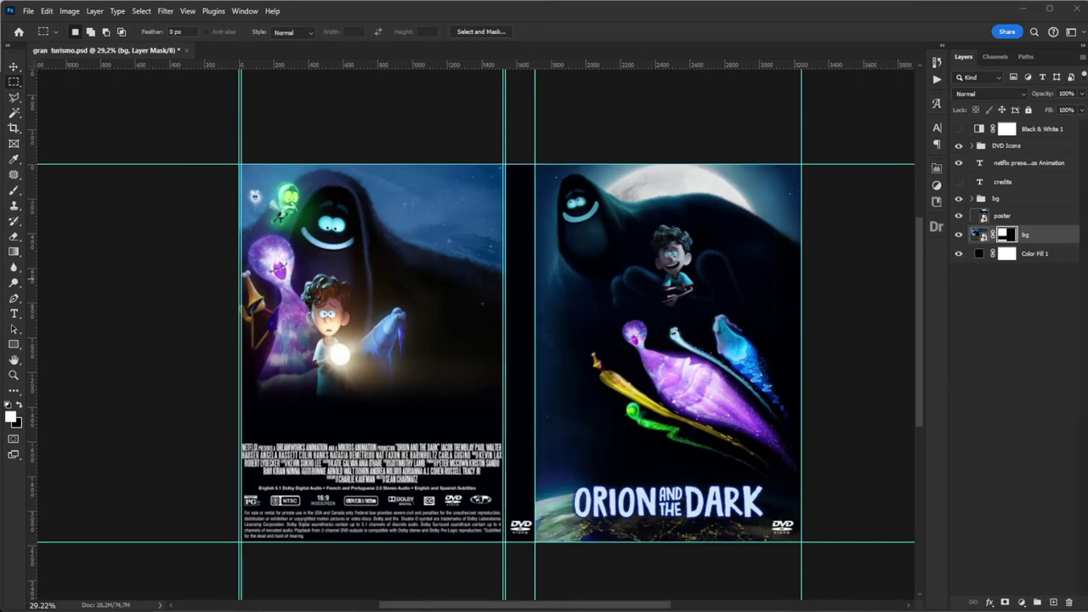
pyautogui.hotkey('ctrl', 'v')
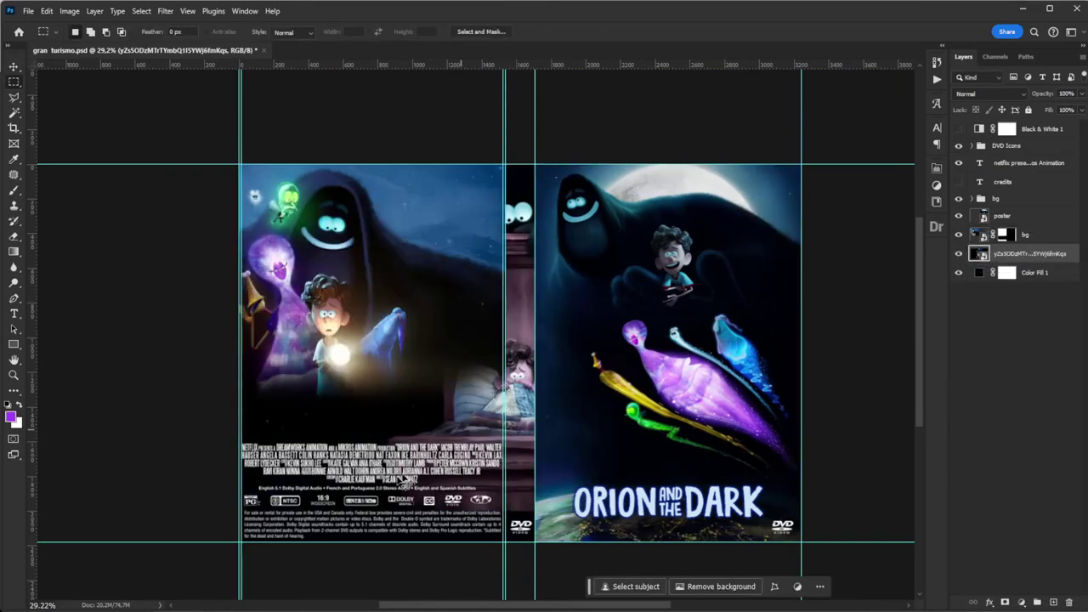
# Commit the pasted bedroom image and mask it to the top of the spine.
pyautogui.press('Return')
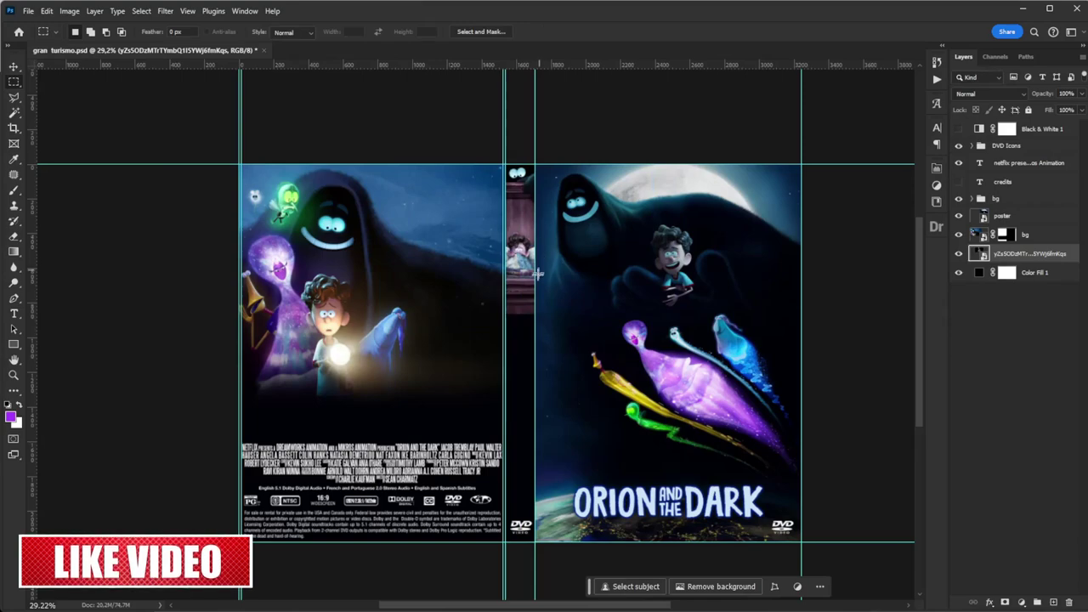
pyautogui.press('b')
pyautogui.scroll(5, 488, 365)
pyautogui.press('\\')
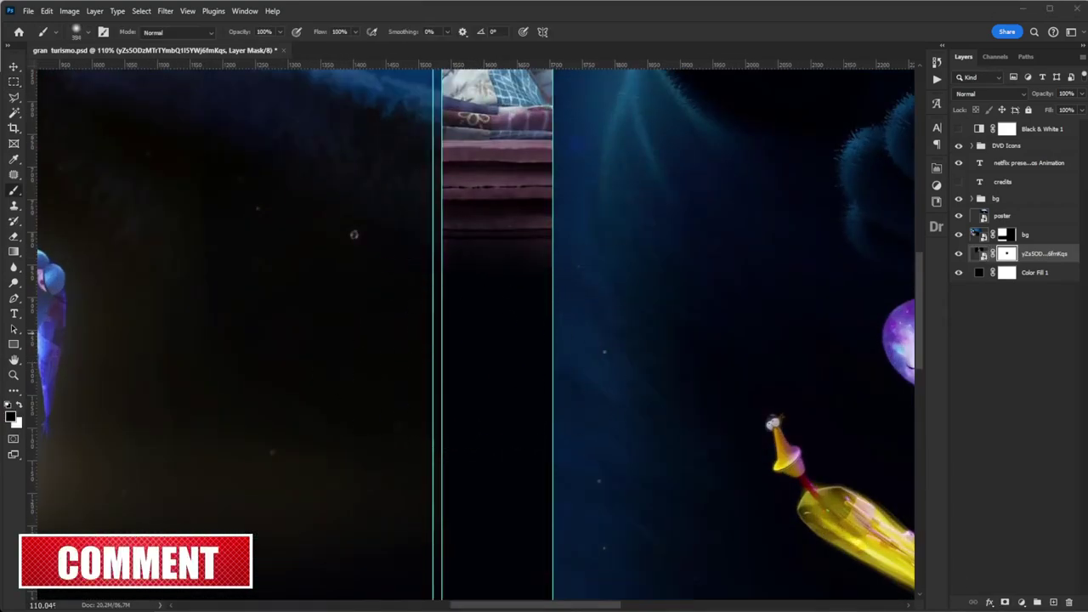
# Add the ORION AND THE DARK logo, rotated 90° and scaled to fit the spine width.
pyautogui.hotkey('ctrl', '0')
pyautogui.rightClick(545, 248)
pyautogui.click(589, 346)
pyautogui.scroll(2, 578, 230)
pyautogui.moveTo(508, 306); pyautogui.dragTo(636, 280)
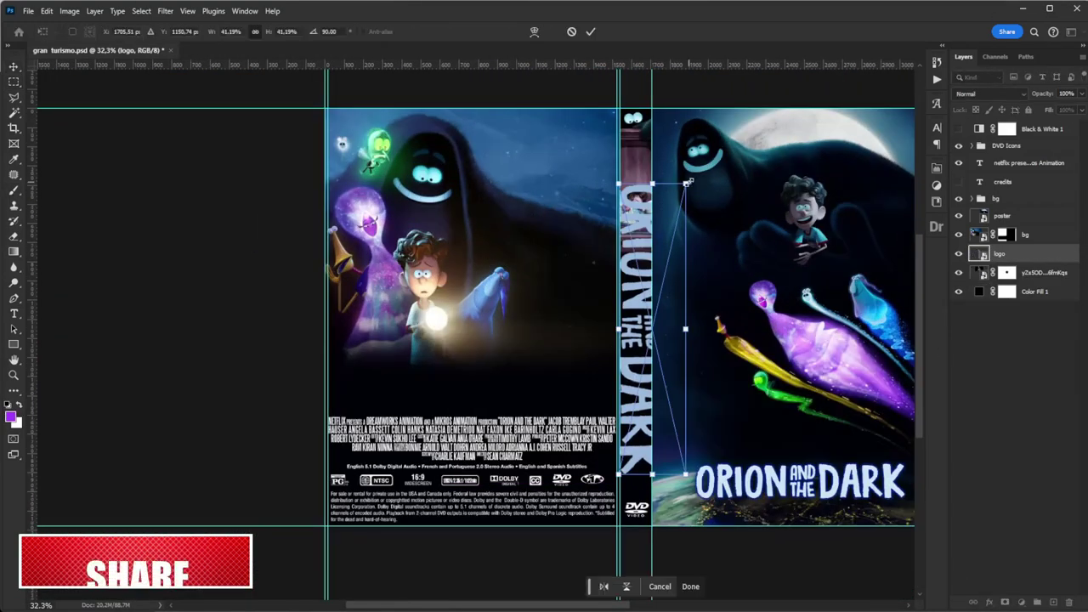
pyautogui.moveTo(704, 213); pyautogui.dragTo(729, 246)
pyautogui.press('Return')
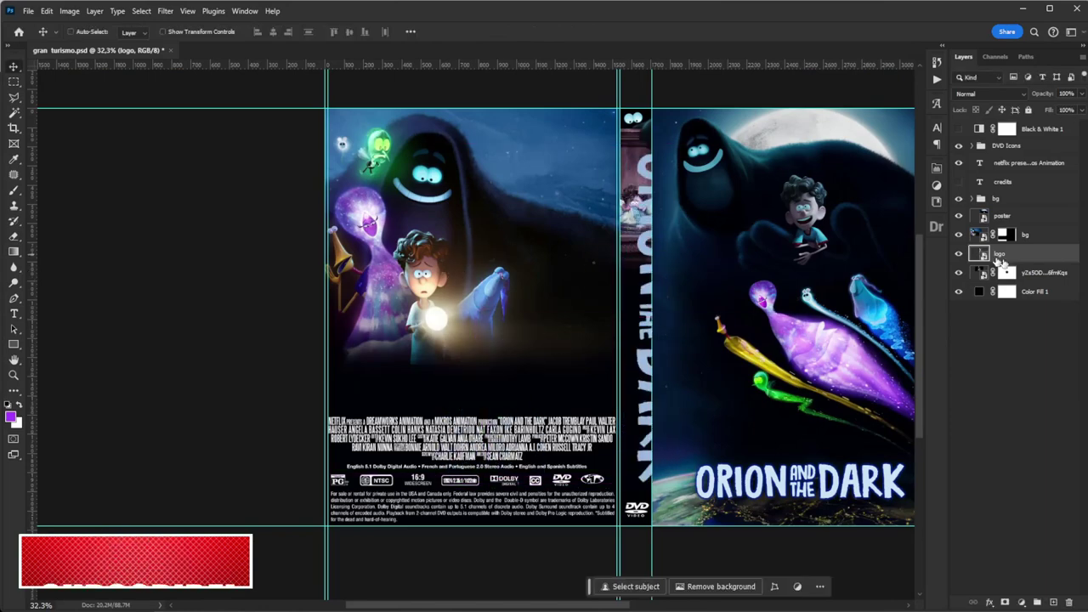
# Erase on the logo layer, patch near the DreamWorks credit, and nudge the spine logo down-right.
pyautogui.hotkey('ctrl', ']')
pyautogui.press('e')
pyautogui.scroll(1, 729, 232)
pyautogui.click(730, 232)
pyautogui.scroll(2, 545, 255)
pyautogui.press('j')
pyautogui.moveTo(559, 252); pyautogui.dragTo(533, 383)
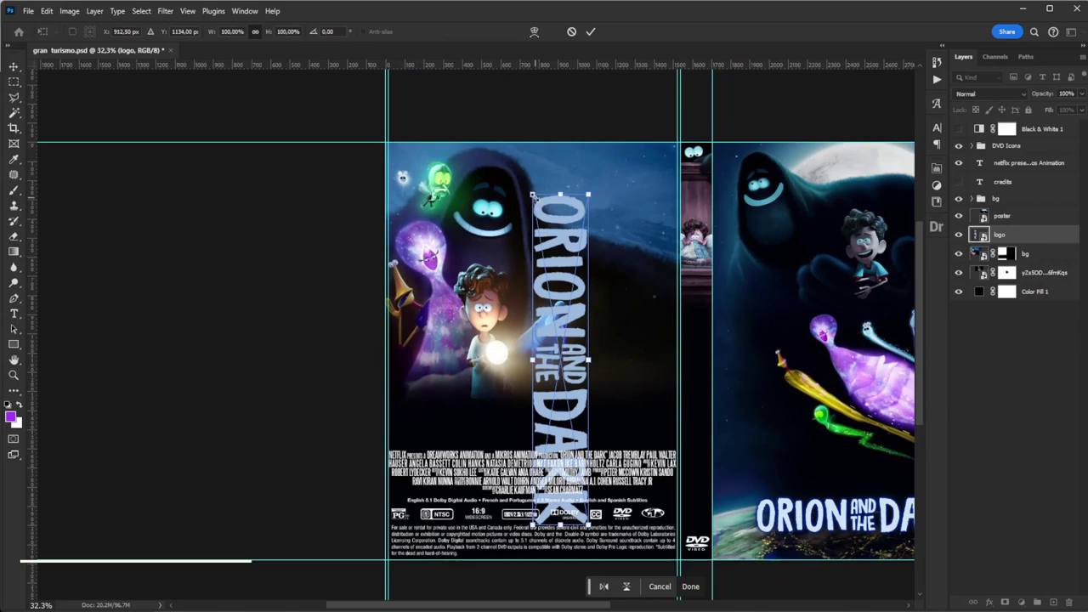
pyautogui.moveTo(704, 343); pyautogui.dragTo(708, 380)
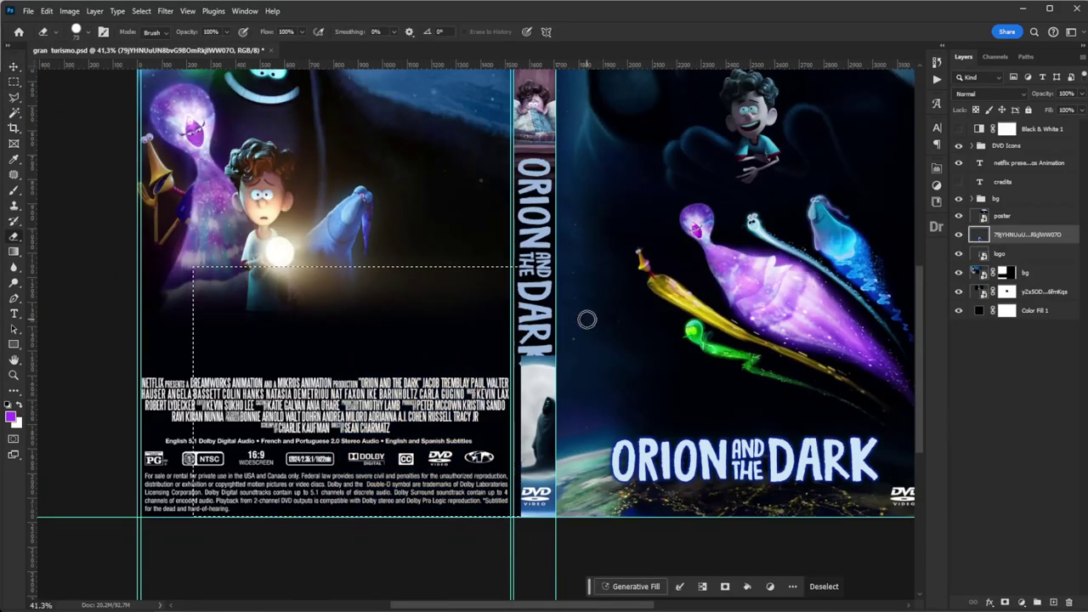
# Deselect, then zoom in and trace the moon's curved edge with a Pen path.
pyautogui.hotkey('ctrl', 'd')
pyautogui.press('p')
pyautogui.scroll(3, 520, 365)
pyautogui.scroll(3, 521, 366)
pyautogui.scroll(3, 489, 243)
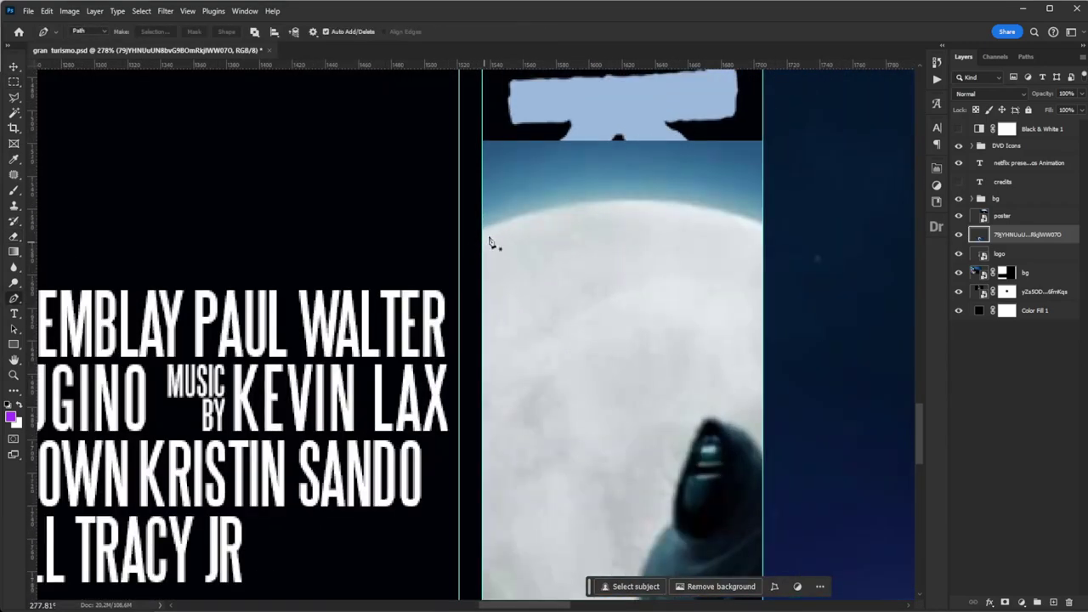
pyautogui.moveTo(784, 256); pyautogui.dragTo(676, 244)
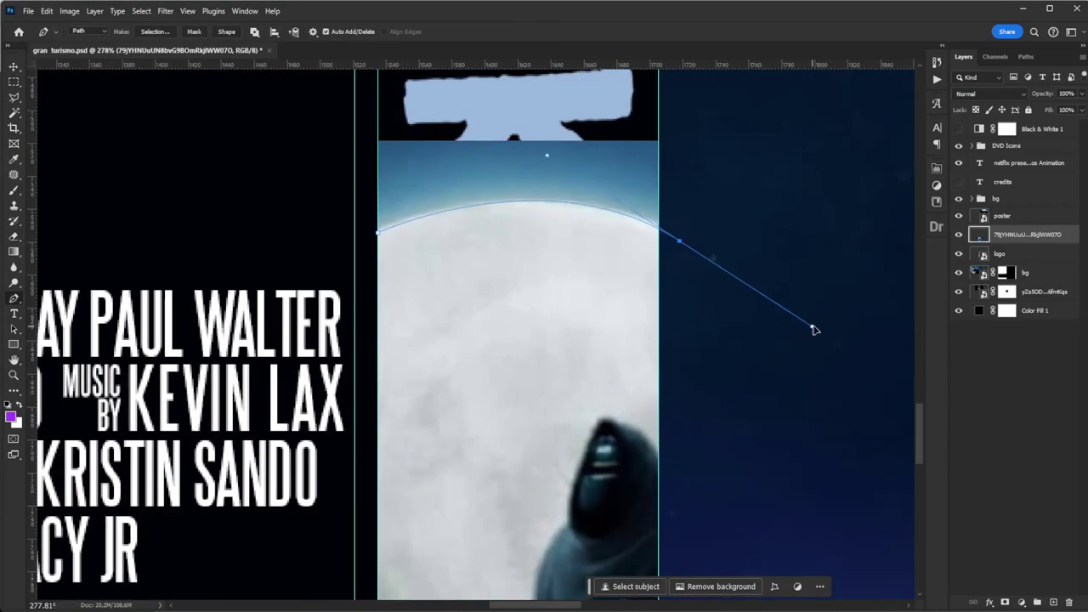
# Turn the moon path into a selection, cut away the sky, and select the logo layer.
pyautogui.rightClick(427, 184)
pyautogui.click(472, 243)
pyautogui.press('Return')
pyautogui.hotkey('ctrl', '0')
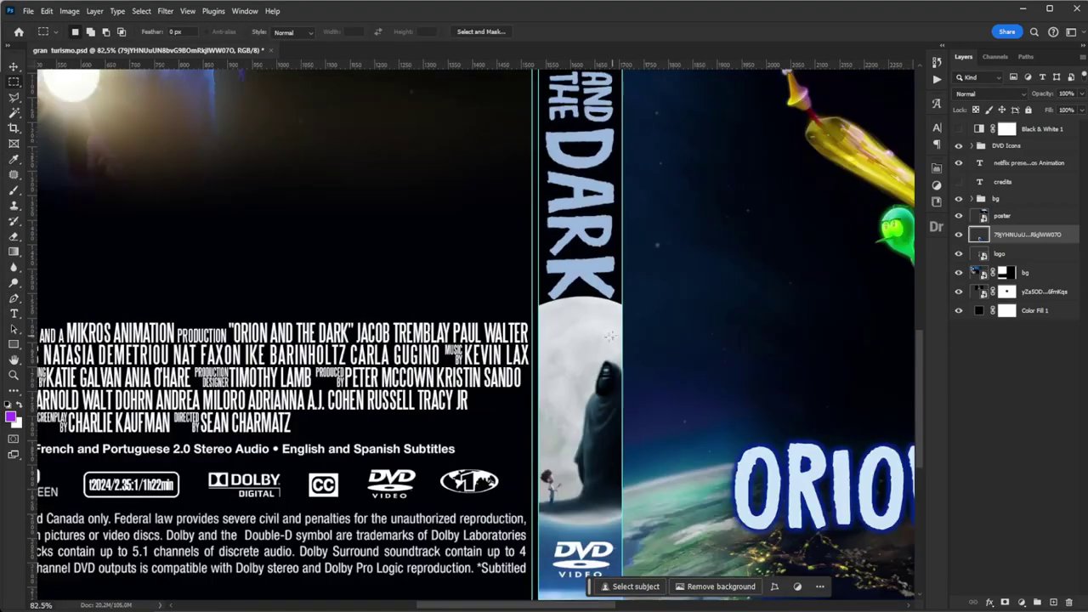
pyautogui.press('v')
pyautogui.keyDown('ctrl'); pyautogui.click(541, 437); pyautogui.keyUp('ctrl')
pyautogui.scroll(2, 533, 385)
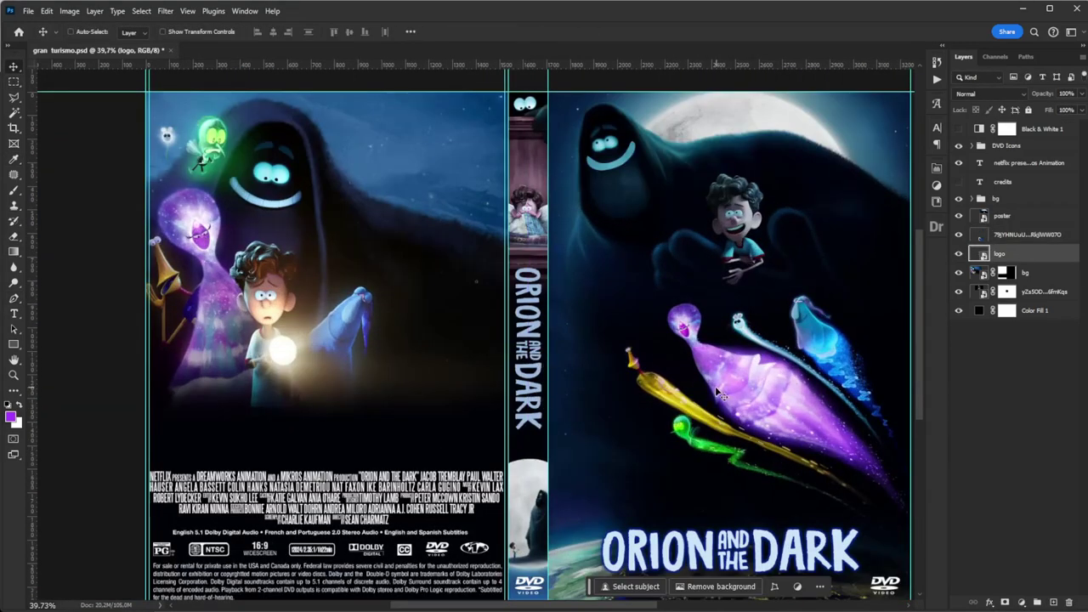
# Give the logo layer a pale blue Color Overlay effect.
pyautogui.doubleClick(1045, 257)
pyautogui.click(930, 320)
pyautogui.click(606, 367)
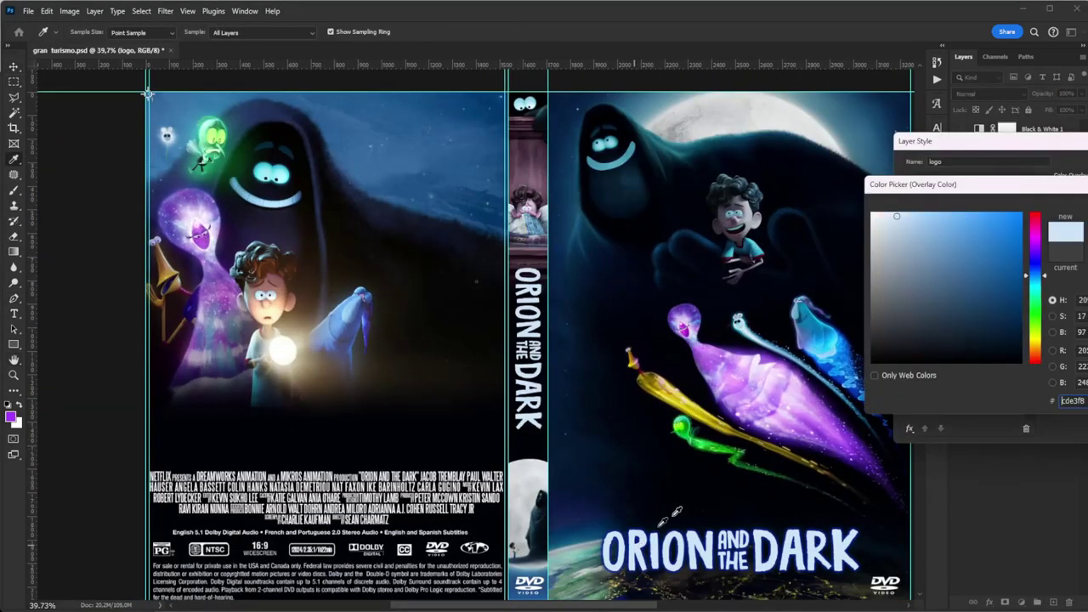
pyautogui.press('Return')
pyautogui.scroll(2, 606, 367)
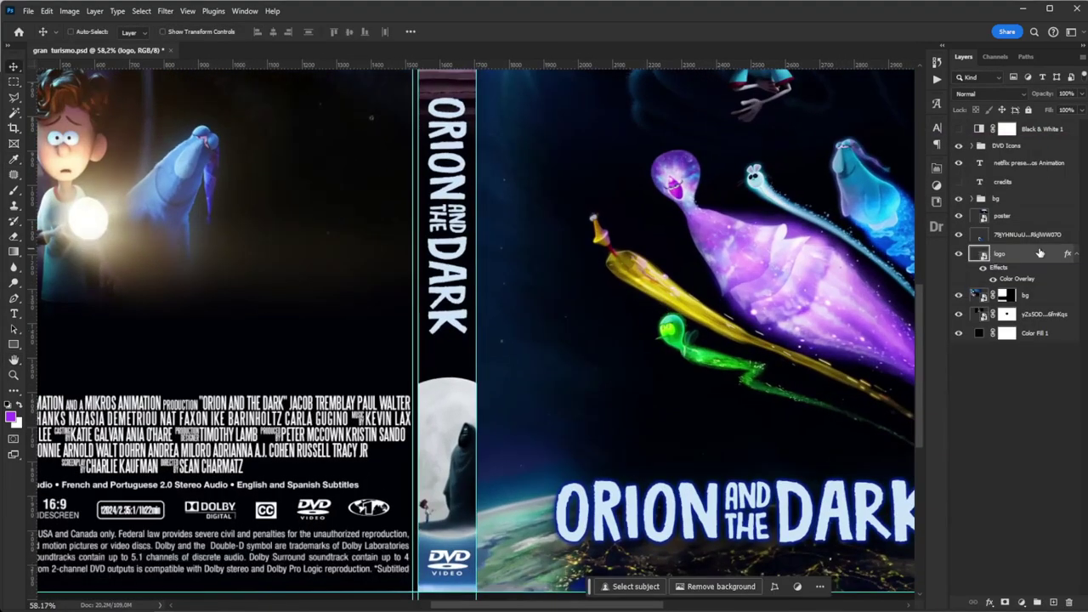
pyautogui.click(951, 328)
pyautogui.press('Return')
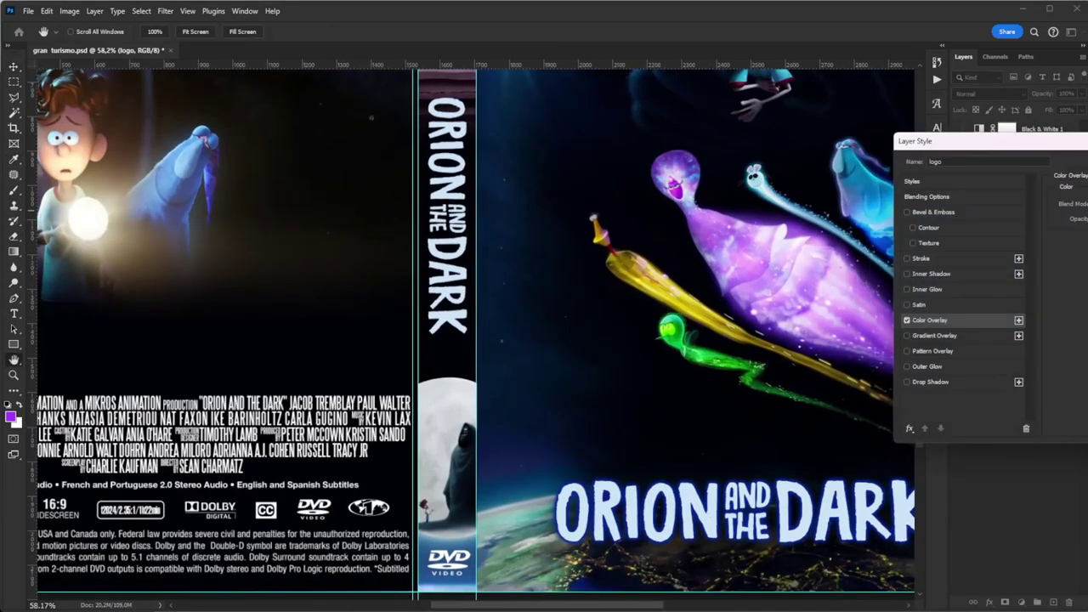
pyautogui.press('Return')
# Add a Stroke to the logo using a dark blue sampled from the cover.
pyautogui.doubleClick(1035, 259)
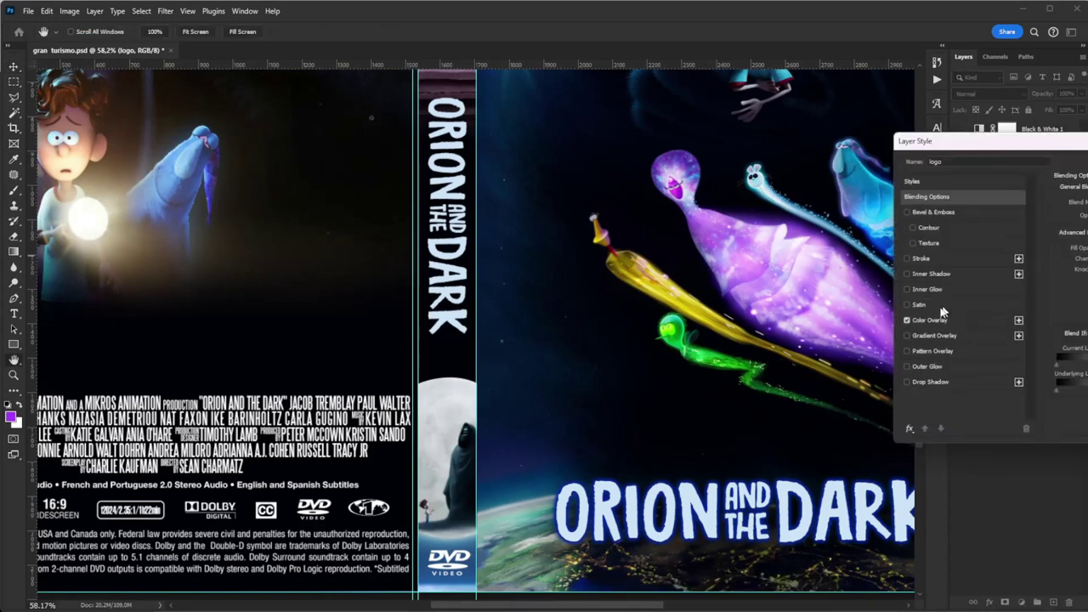
pyautogui.click(1078, 187)
pyautogui.press('Return')
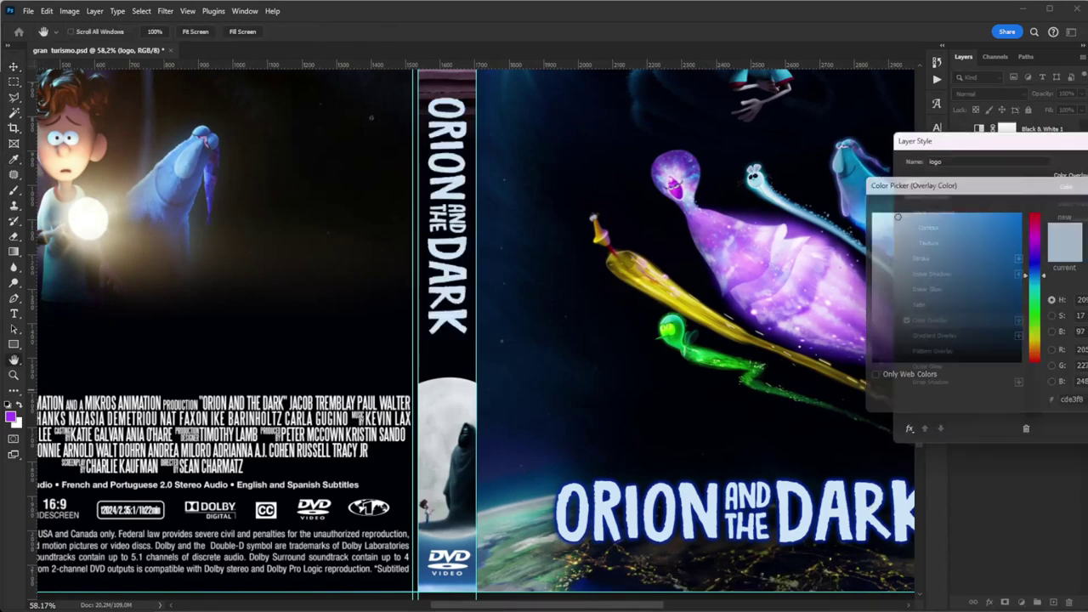
pyautogui.click(921, 258)
pyautogui.click(1078, 288)
pyautogui.click(559, 506)
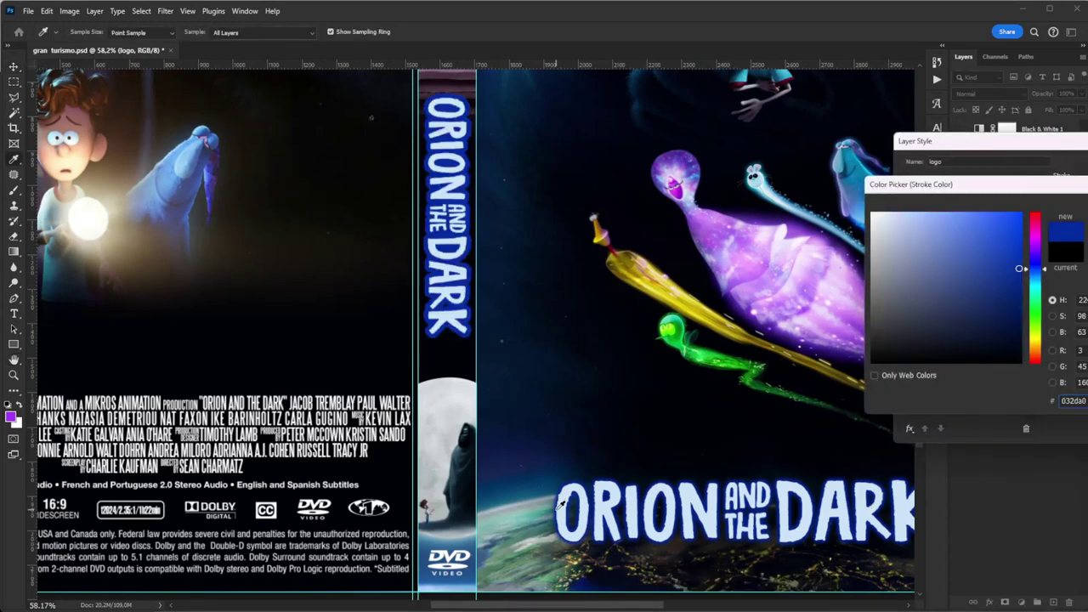
pyautogui.press('Return')
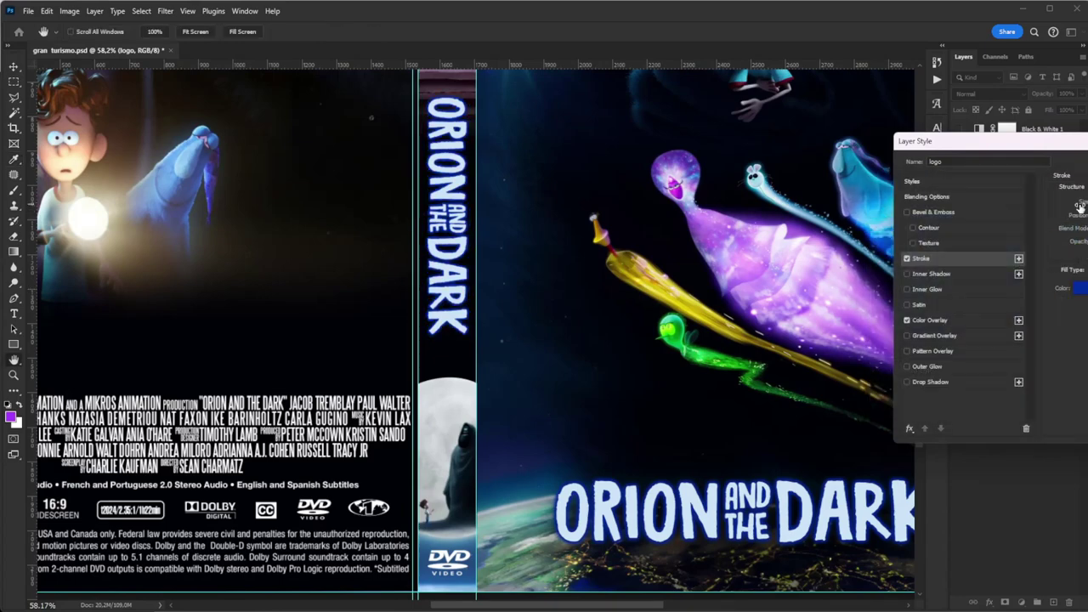
pyautogui.press('Return')
pyautogui.hotkey('ctrl', '0')
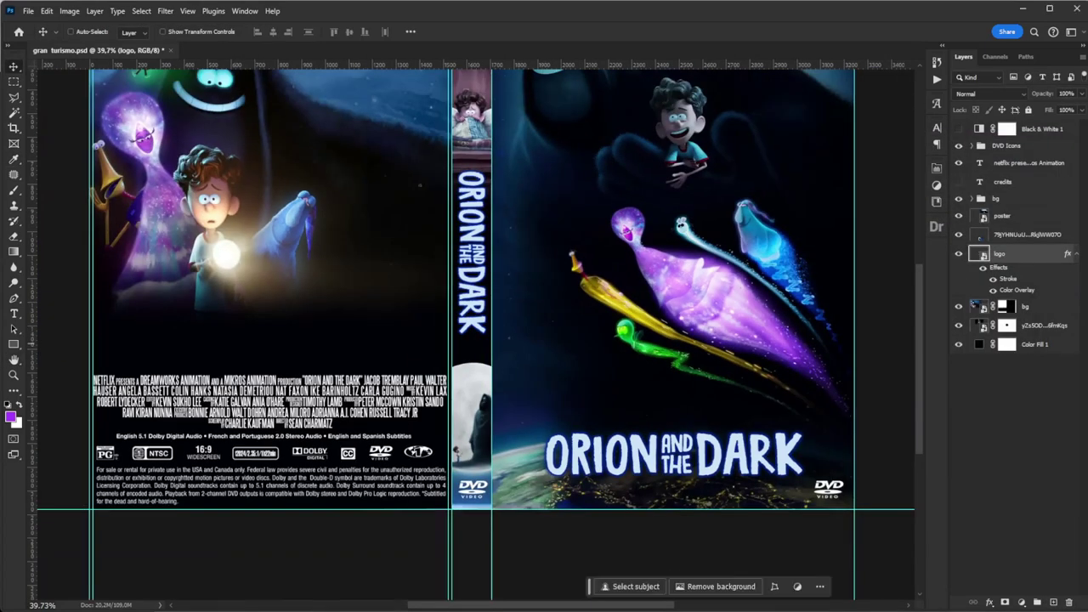
# Place the row of four white photo frames onto the back cover and commit it.
pyautogui.hotkey('ctrl', 'v')
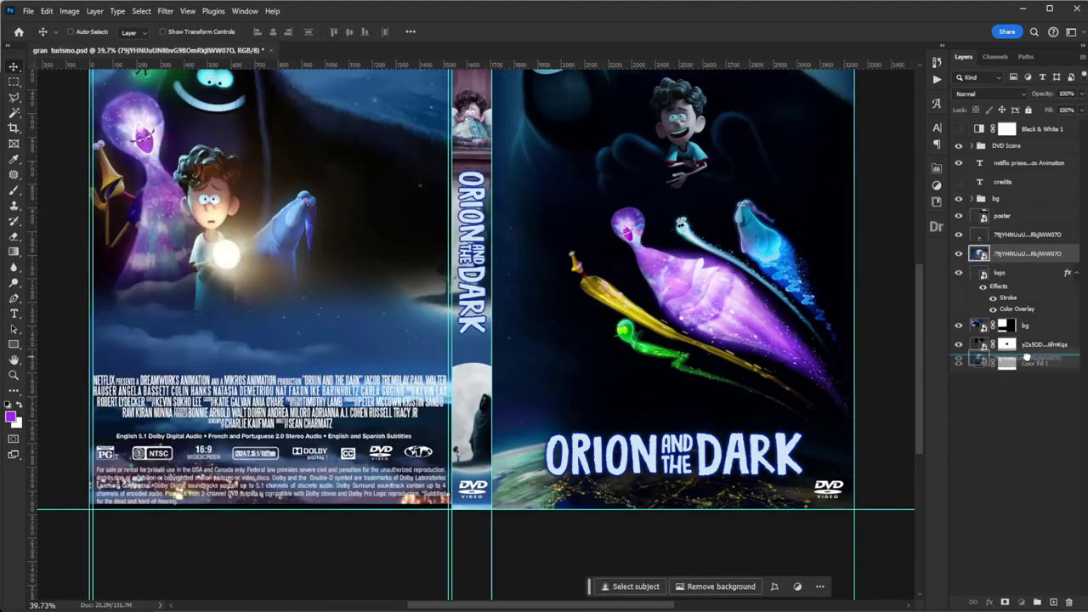
pyautogui.scroll(-3, 736, 357)
pyautogui.press('Return')
pyautogui.scroll(5, 560, 299)
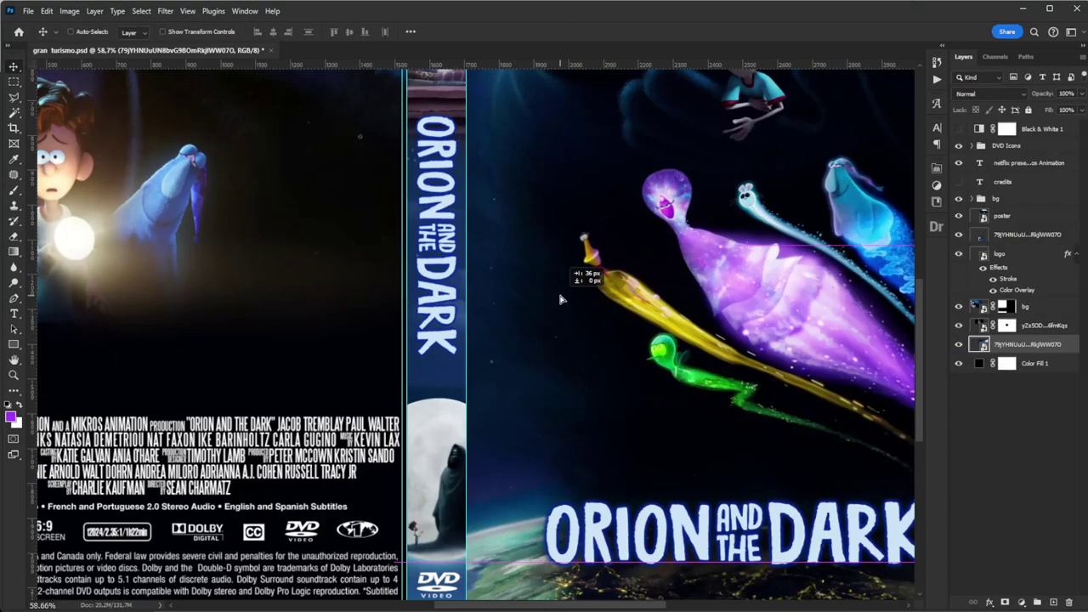
pyautogui.hscroll(-3, 374, 322)
pyautogui.scroll(-2, 374, 322)
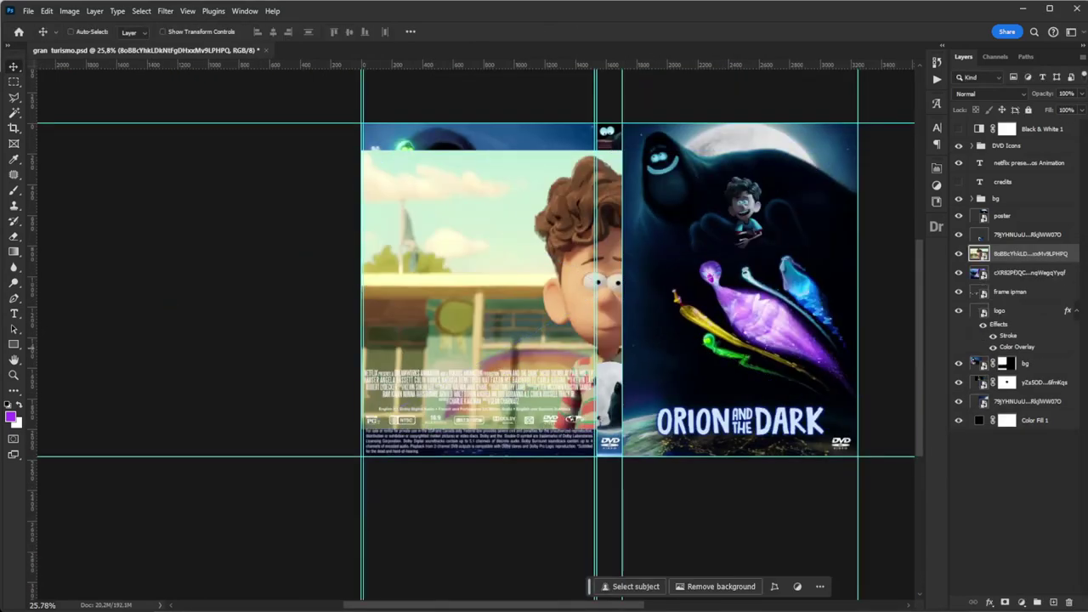
# Drop in the boy-at-school still, shrink it, tilt it about -6°, and fit it into the first frame.
pyautogui.moveTo(845, 321); pyautogui.dragTo(618, 297)
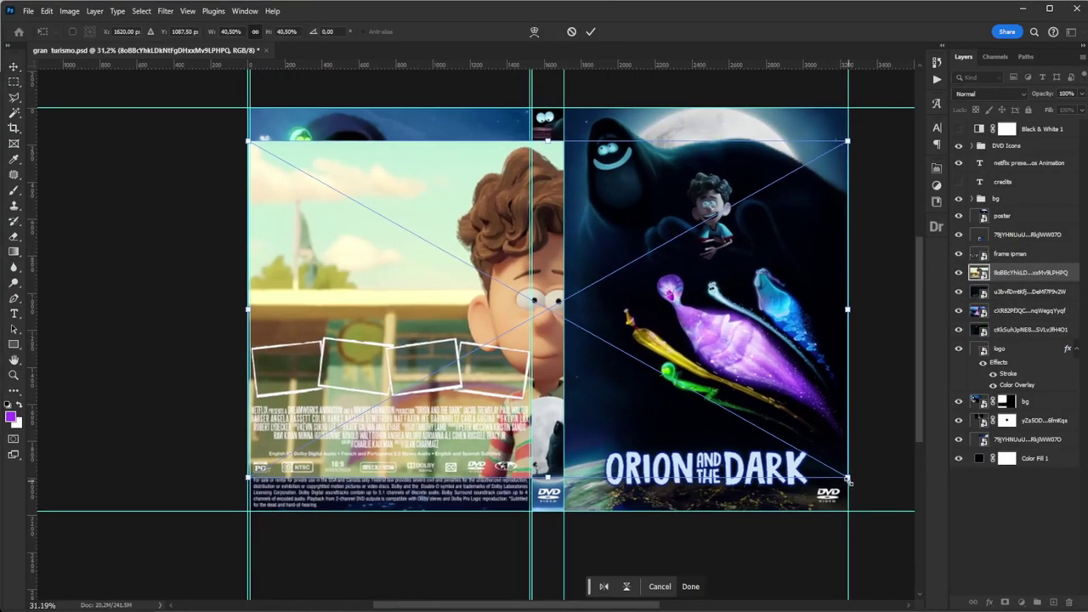
pyautogui.moveTo(848, 481); pyautogui.dragTo(461, 388)
pyautogui.scroll(3, 367, 365)
pyautogui.scroll(2, 505, 445)
pyautogui.moveTo(505, 444); pyautogui.dragTo(578, 356)
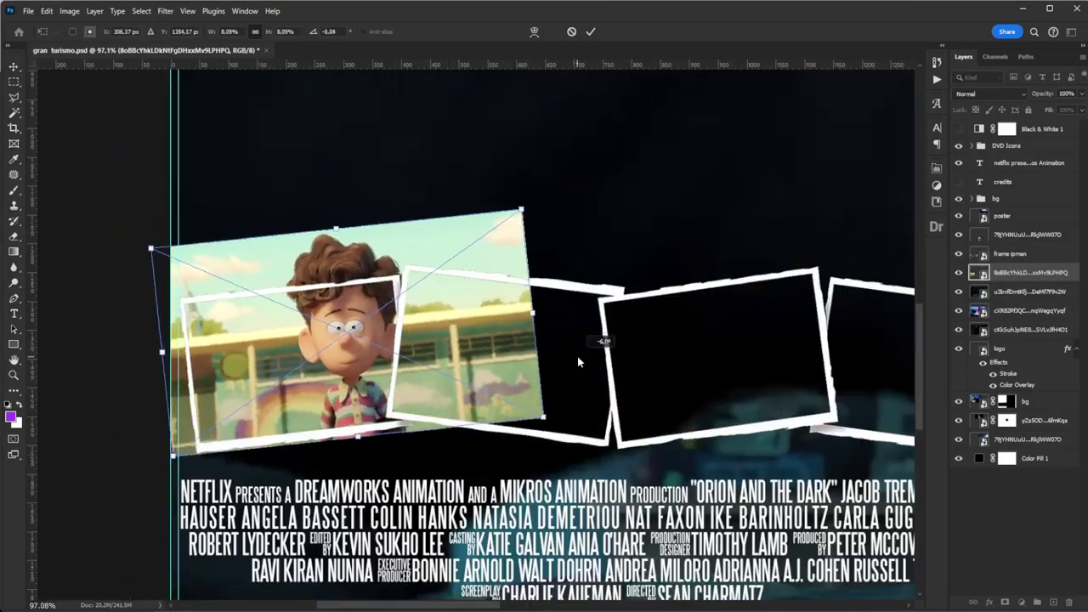
pyautogui.moveTo(490, 386); pyautogui.dragTo(437, 383)
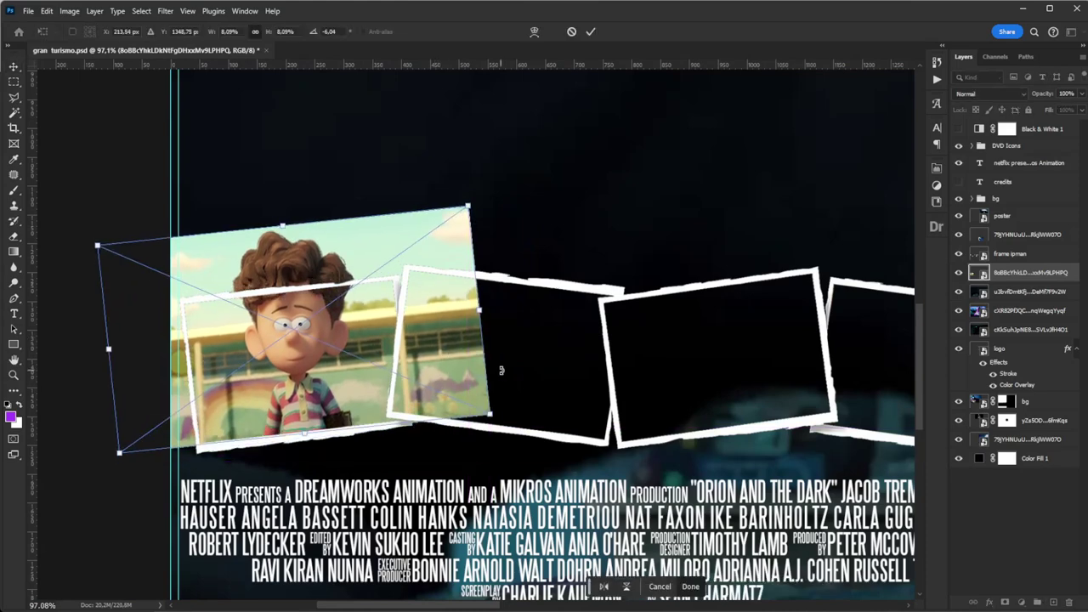
pyautogui.press('Return')
pyautogui.scroll(-1, 576, 315)
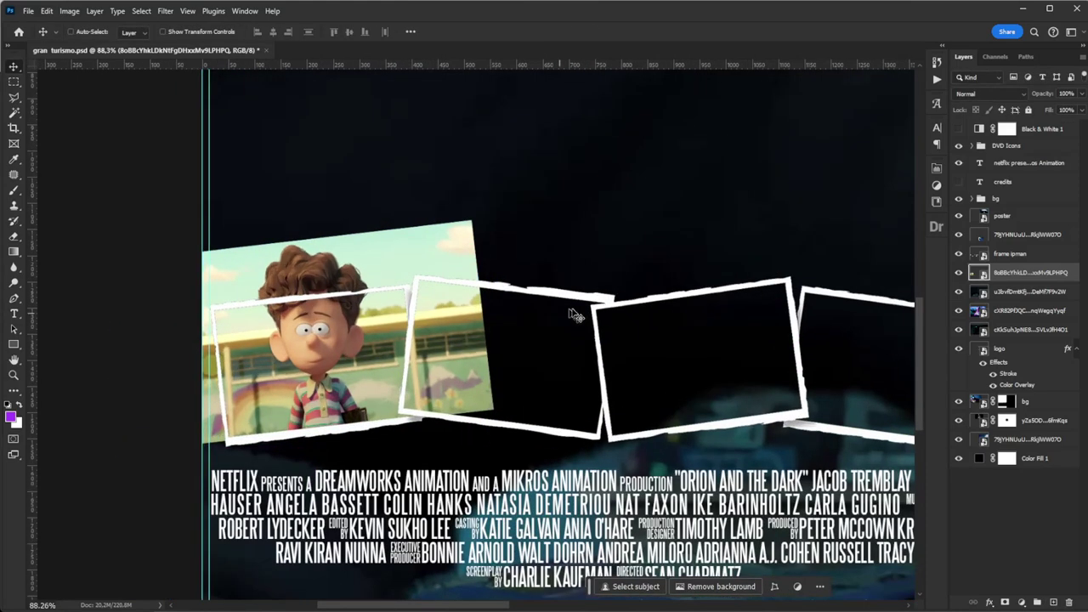
# Give the photo frames a white Color Overlay and duplicate the boy still layer.
pyautogui.doubleClick(1042, 253)
pyautogui.click(929, 320)
pyautogui.click(1078, 186)
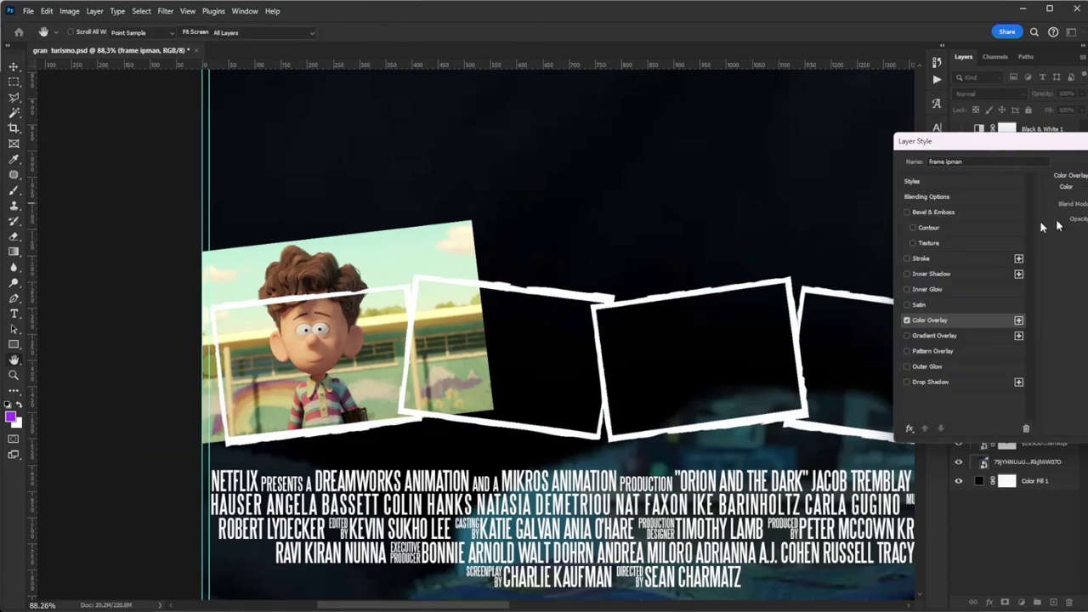
pyautogui.hotkey('ctrl', 'j')
pyautogui.hotkey('ctrl', ']')
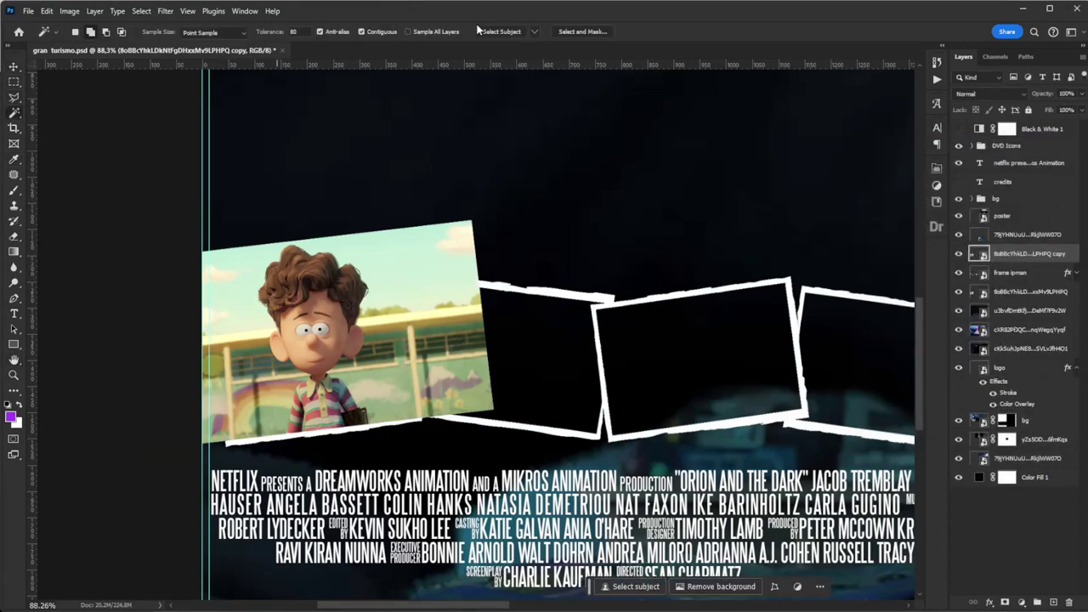
# Select the first frame's interior, expand it, and mask and refine the boy still to it.
pyautogui.click(1020, 273)
pyautogui.keyDown('ctrl'); pyautogui.click(980, 273); pyautogui.keyUp('ctrl')
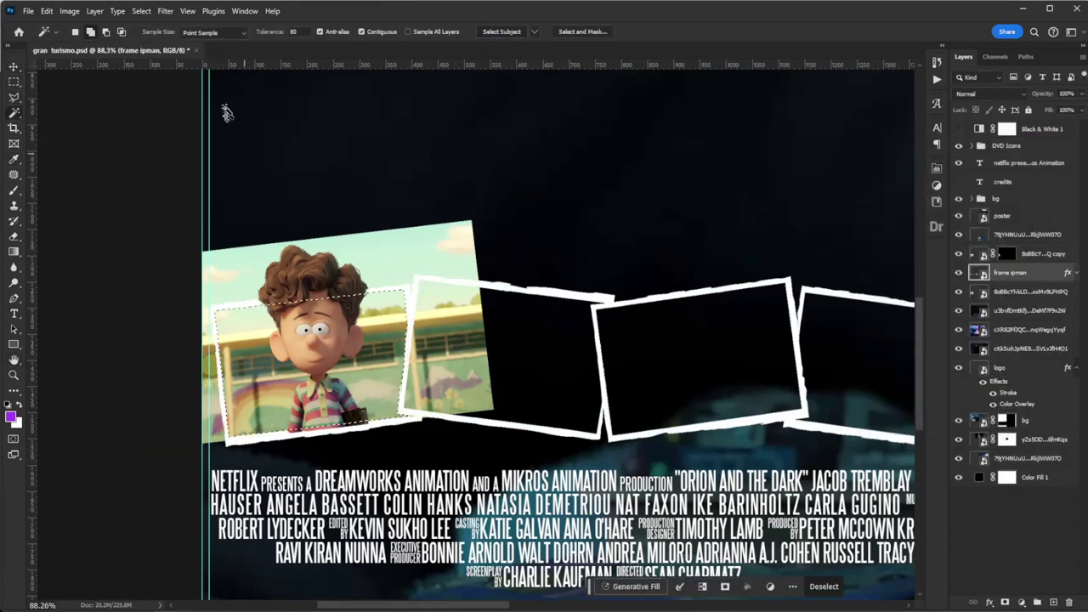
pyautogui.click(141, 11)
pyautogui.click(277, 212)
pyautogui.press('Return')
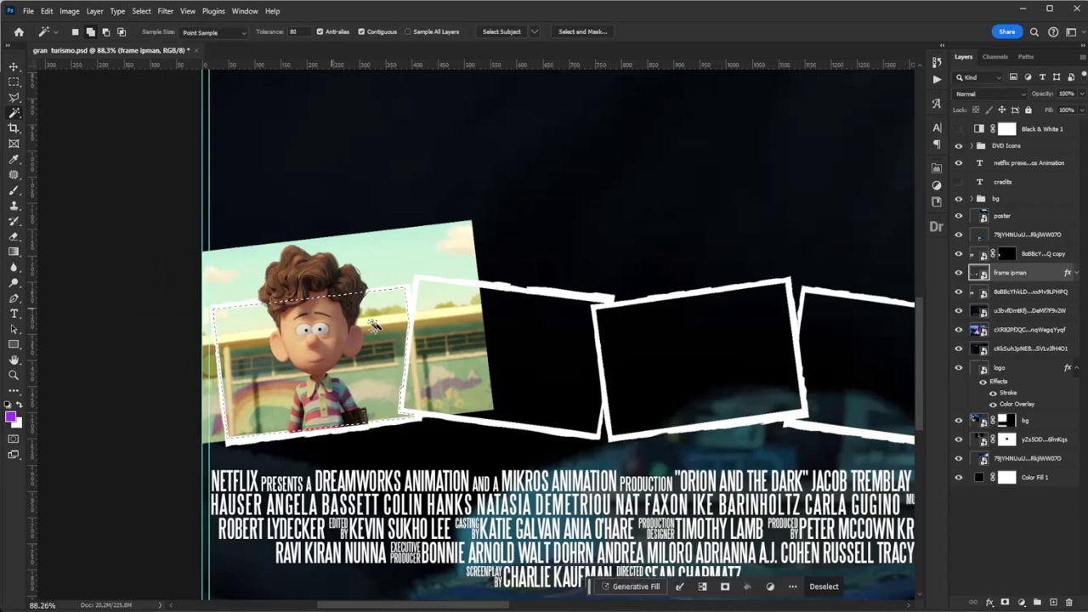
pyautogui.scroll(2, 313, 408)
pyautogui.click(1003, 291)
pyautogui.click(724, 587)
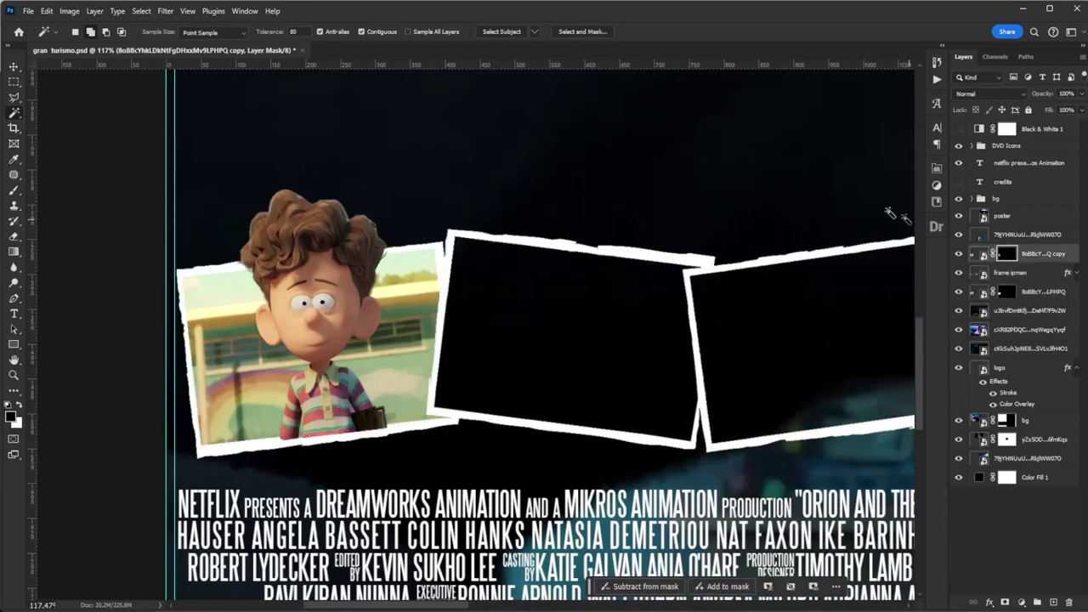
pyautogui.click(582, 32)
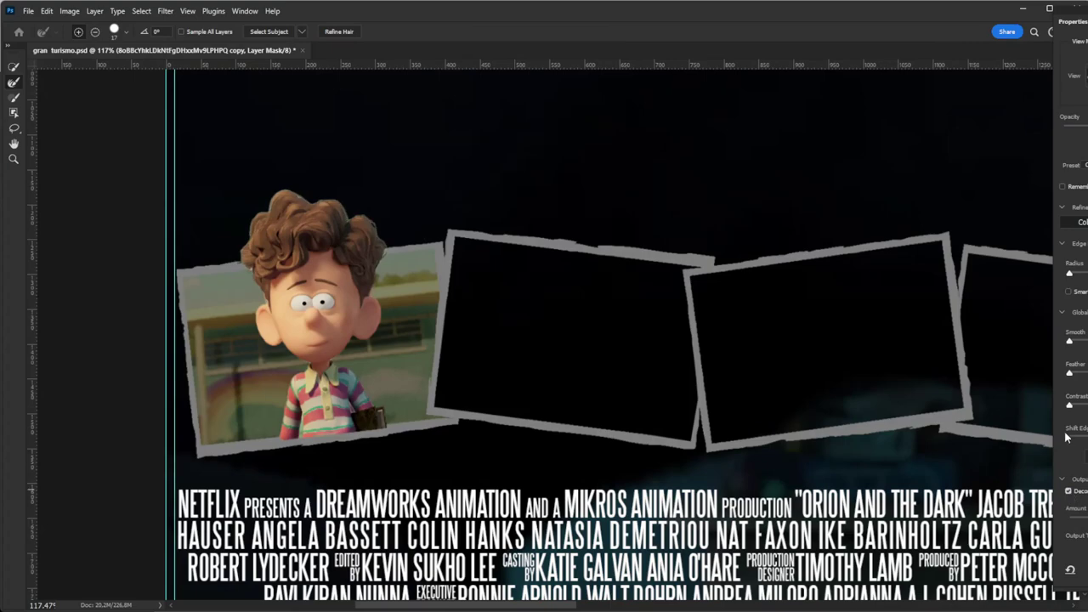
pyautogui.press('Return')
pyautogui.scroll(-3, 299, 457)
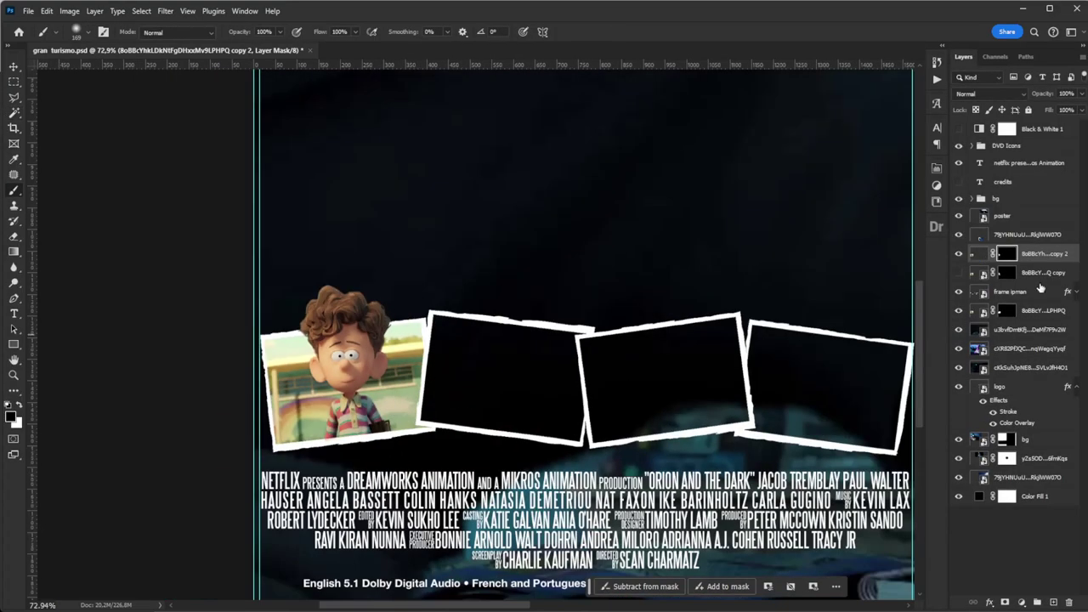
# Shrink, tilt and move the second still into the second frame.
pyautogui.press('v')
pyautogui.scroll(-2, 727, 426)
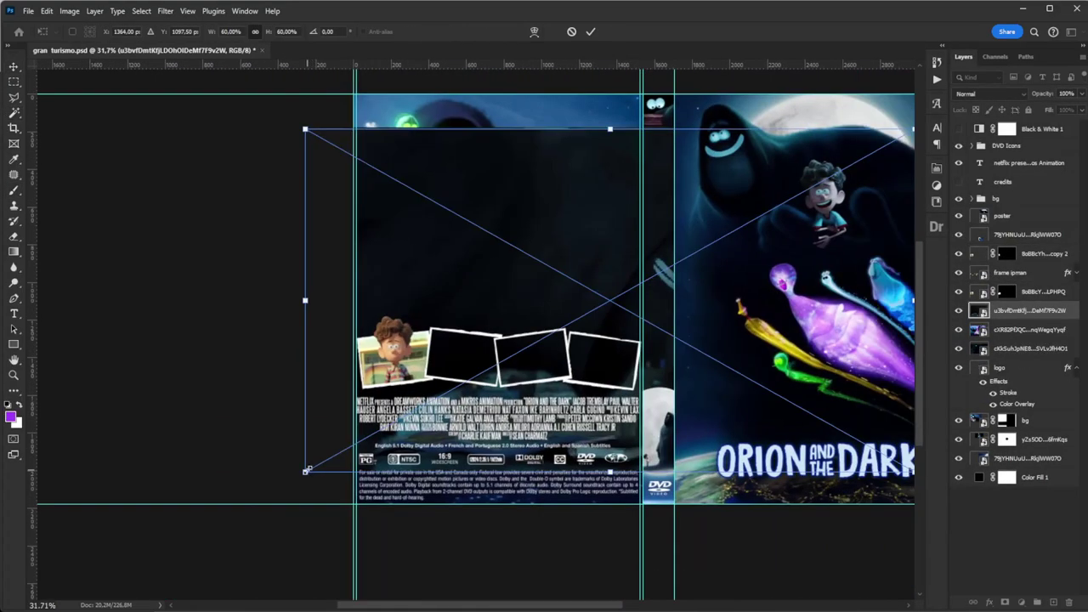
pyautogui.scroll(3, 306, 471)
pyautogui.moveTo(310, 366)
pyautogui.mouseDown()
pyautogui.moveTo(477, 280)
pyautogui.moveTo(477, 238)
pyautogui.mouseUp()
pyautogui.scroll(3, 462, 244)
pyautogui.moveTo(370, 416)
pyautogui.mouseDown()
pyautogui.moveTo(452, 436)
pyautogui.moveTo(481, 468)
pyautogui.mouseUp()
pyautogui.press('Return')
# Magic Wand the second frame's interior, expand it, and mask the second still to it.
pyautogui.press('w')
pyautogui.click(1010, 272)
pyautogui.click(388, 452)
pyautogui.click(141, 11)
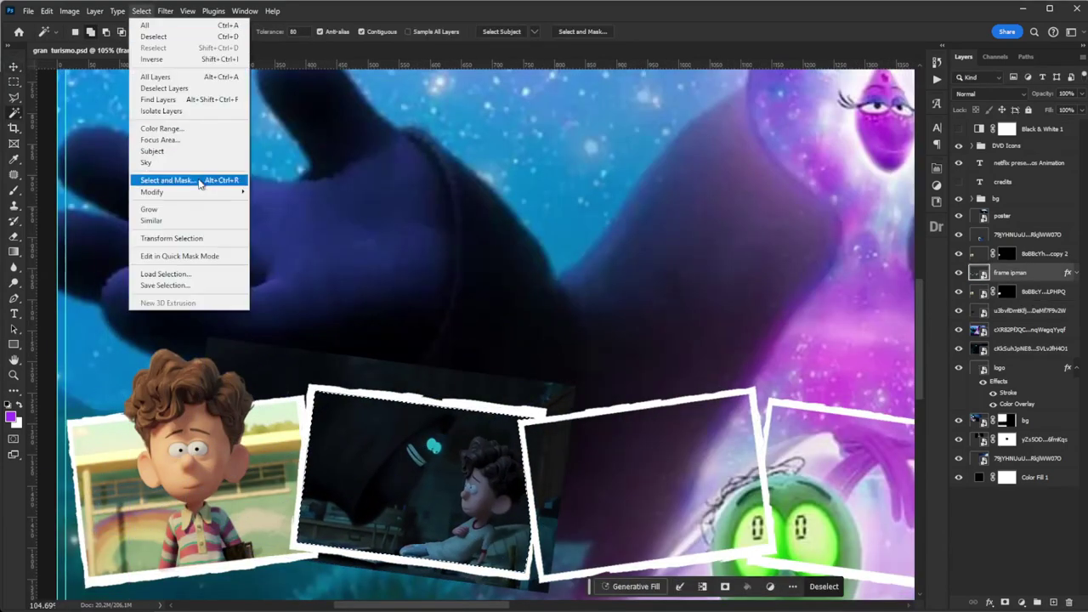
pyautogui.click(268, 215)
pyautogui.press('Return')
pyautogui.click(725, 585)
pyautogui.scroll(-3, 686, 366)
pyautogui.click(1029, 329)
# Shrink, rotate and position the third still over the third frame.
pyautogui.hotkey('ctrl', 't')
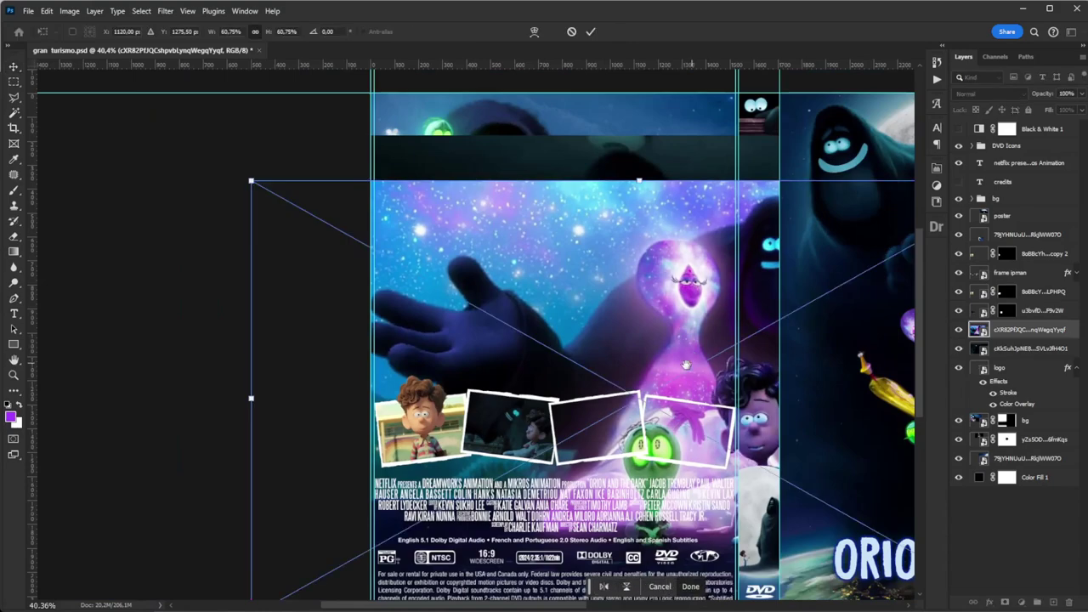
pyautogui.moveTo(686, 366); pyautogui.dragTo(402, 264)
pyautogui.moveTo(743, 512); pyautogui.dragTo(510, 349)
pyautogui.scroll(3, 366, 297)
pyautogui.moveTo(511, 144); pyautogui.dragTo(493, 161)
pyautogui.moveTo(442, 272)
pyautogui.mouseDown()
pyautogui.moveTo(421, 251)
pyautogui.moveTo(358, 343)
pyautogui.mouseUp()
pyautogui.press('Return')
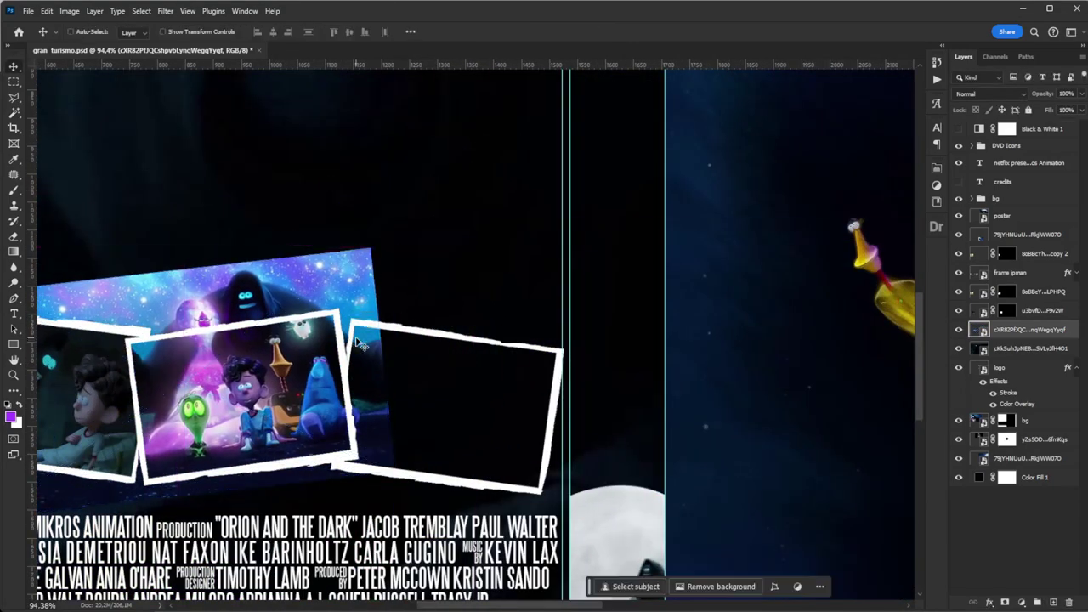
# Mask a copy above the frames to the characters and mask the third still to its frame.
pyautogui.moveTo(1005, 308); pyautogui.dragTo(1008, 265)
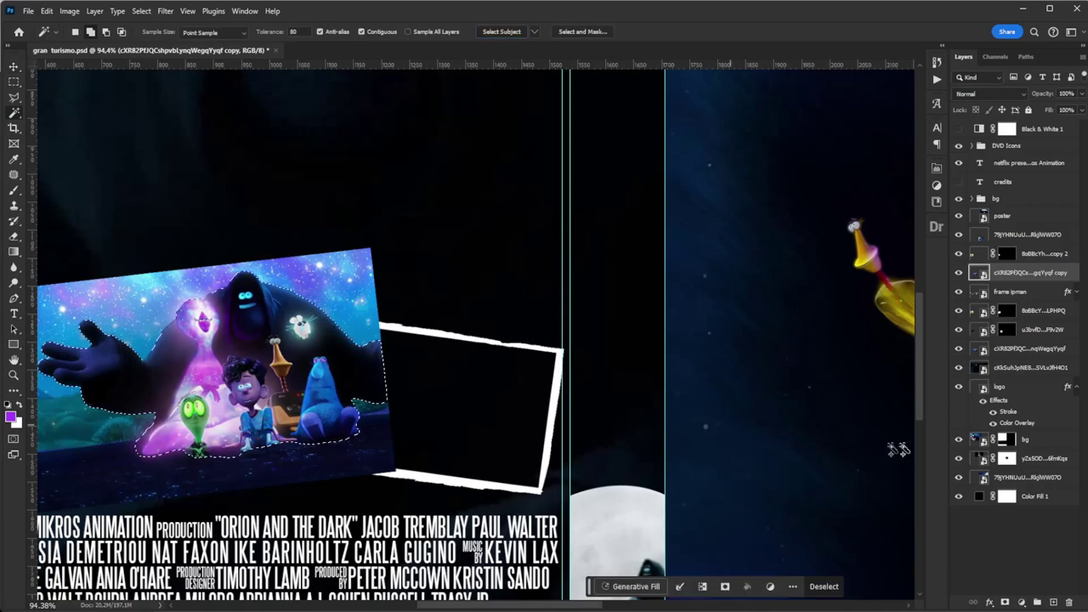
pyautogui.click(1022, 602)
pyautogui.click(1010, 291)
pyautogui.click(238, 399)
pyautogui.click(141, 11)
pyautogui.click(261, 197)
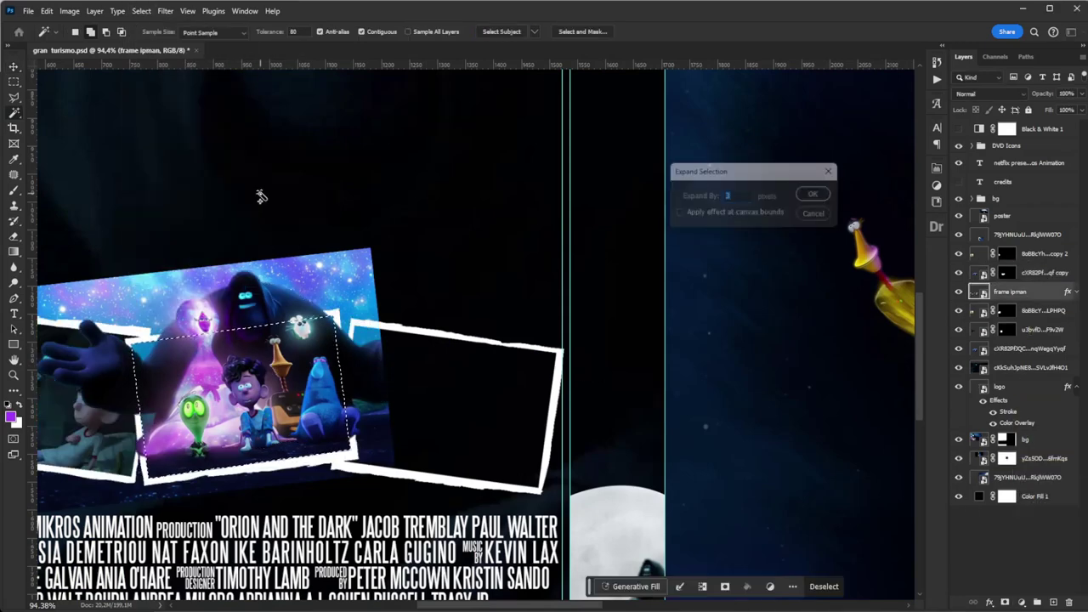
pyautogui.click(1012, 349)
pyautogui.click(1021, 602)
# Adjust the brush size to touch up the characters' copy mask.
pyautogui.press('v')
pyautogui.click(261, 338)
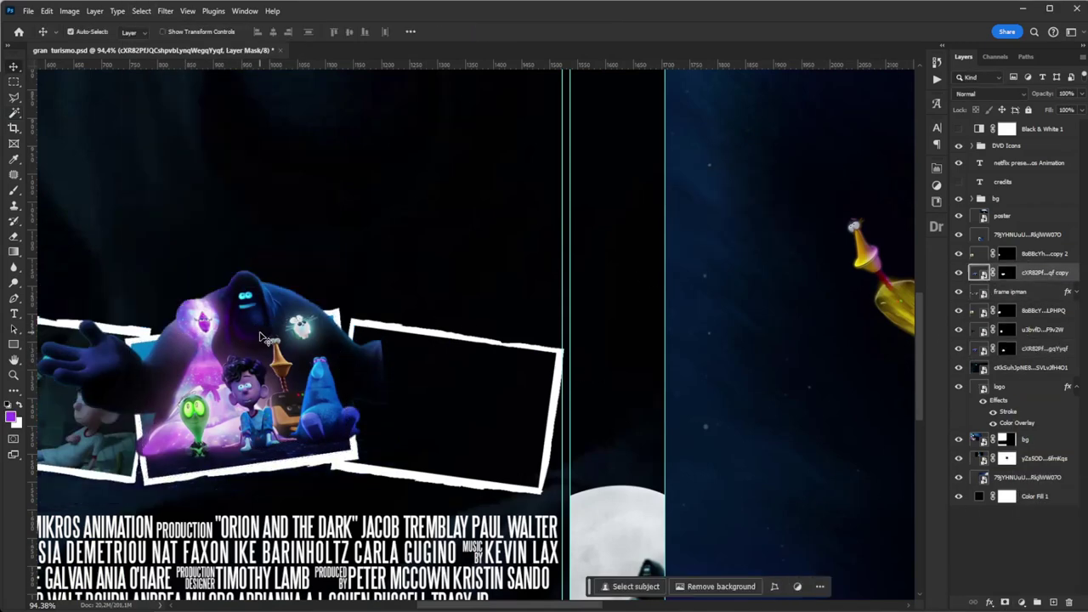
pyautogui.keyDown('alt'); pyautogui.rightClick(387, 342); pyautogui.keyUp('alt')
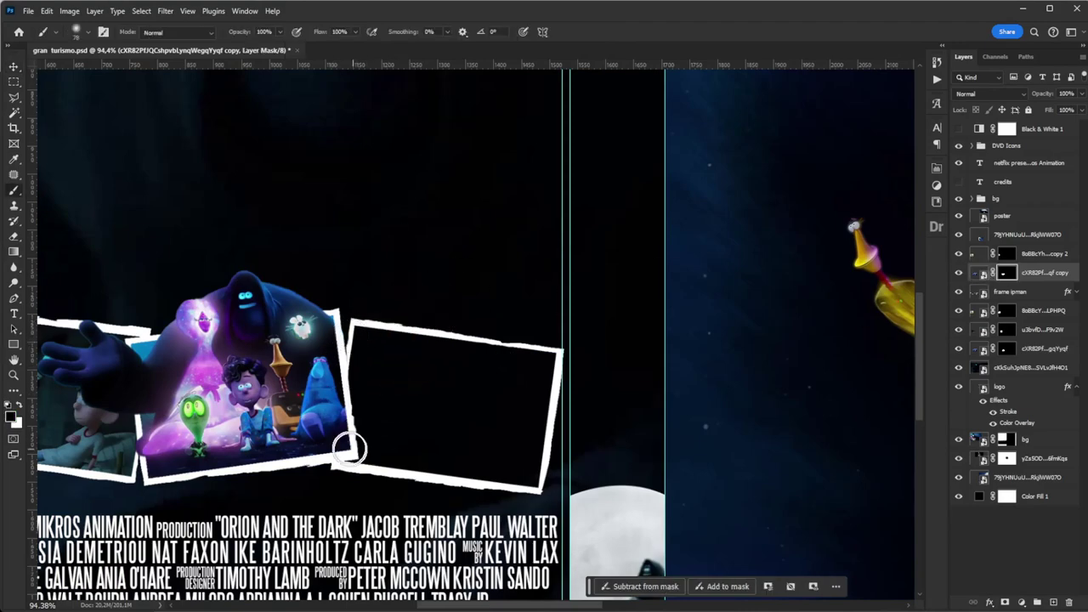
pyautogui.hscroll(-5, 350, 448)
pyautogui.keyDown('alt'); pyautogui.scroll(-5, 535, 238); pyautogui.keyUp('alt')
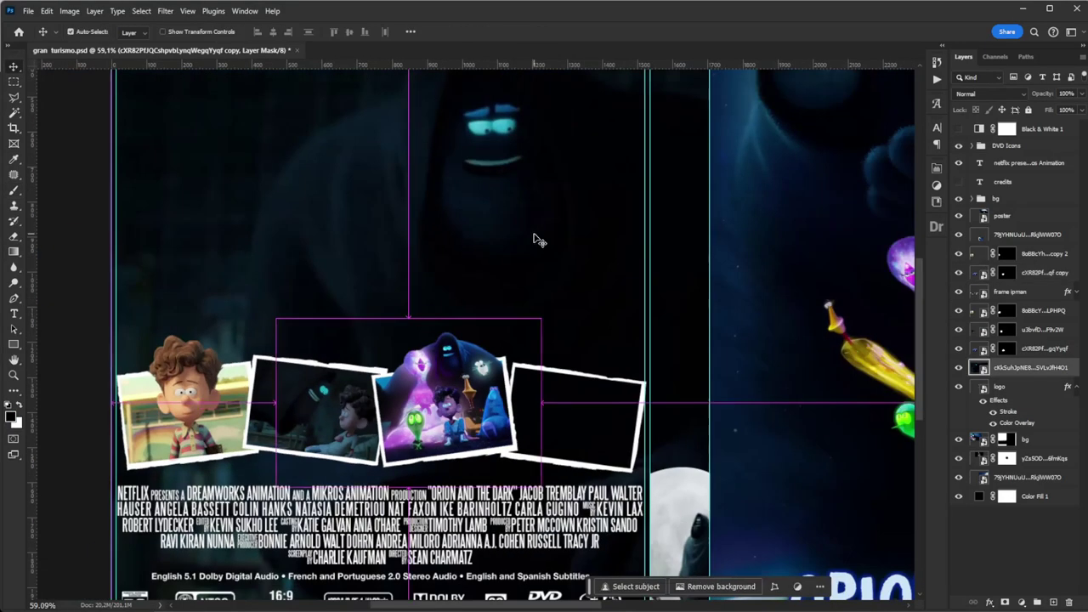
pyautogui.hotkey('ctrl', 't')
pyautogui.keyDown('alt'); pyautogui.scroll(3, 671, 326); pyautogui.keyUp('alt')
# Shrink the placed Orion_with_phone still to fit the right-hand photo frame.
pyautogui.keyDown('alt'); pyautogui.scroll(2, 671, 326); pyautogui.keyUp('alt')
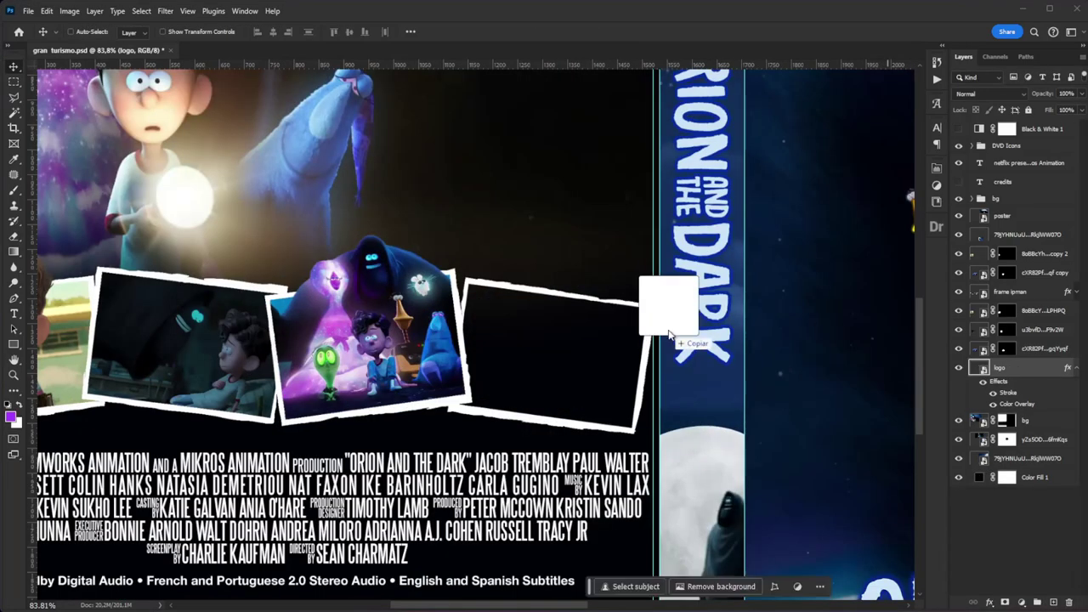
pyautogui.keyDown('alt'); pyautogui.scroll(-5, 342, 520); pyautogui.keyUp('alt')
pyautogui.moveTo(343, 520); pyautogui.dragTo(748, 272)
pyautogui.keyDown('alt'); pyautogui.scroll(5, 676, 359); pyautogui.keyUp('alt')
pyautogui.press('Return')
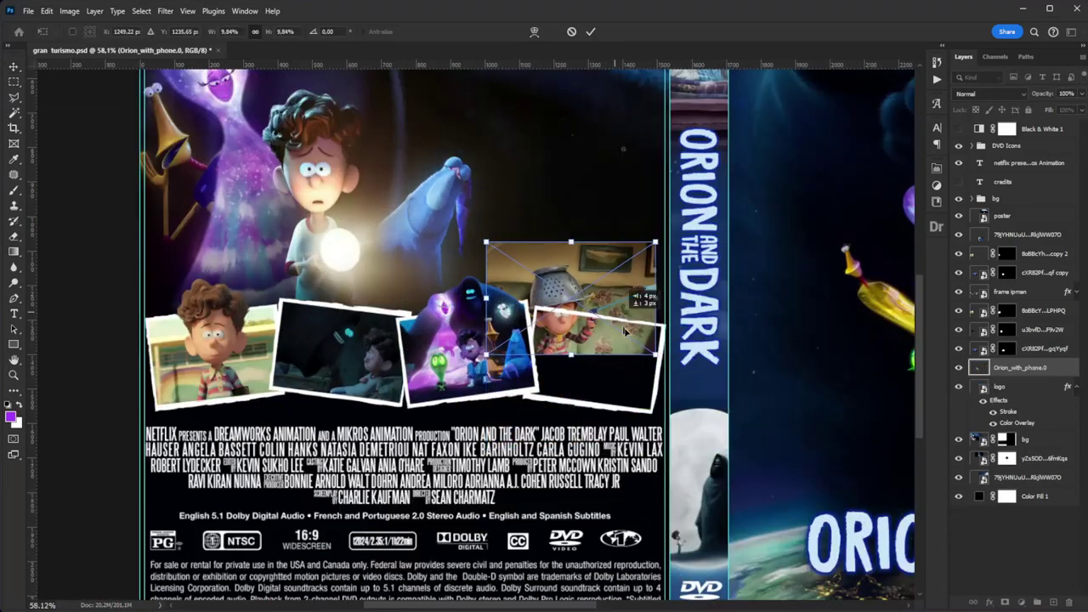
pyautogui.keyDown('alt'); pyautogui.scroll(3, 677, 327); pyautogui.keyUp('alt')
# Select the frame interior, expand the selection slightly, and mask the still to it.
pyautogui.click(1020, 291)
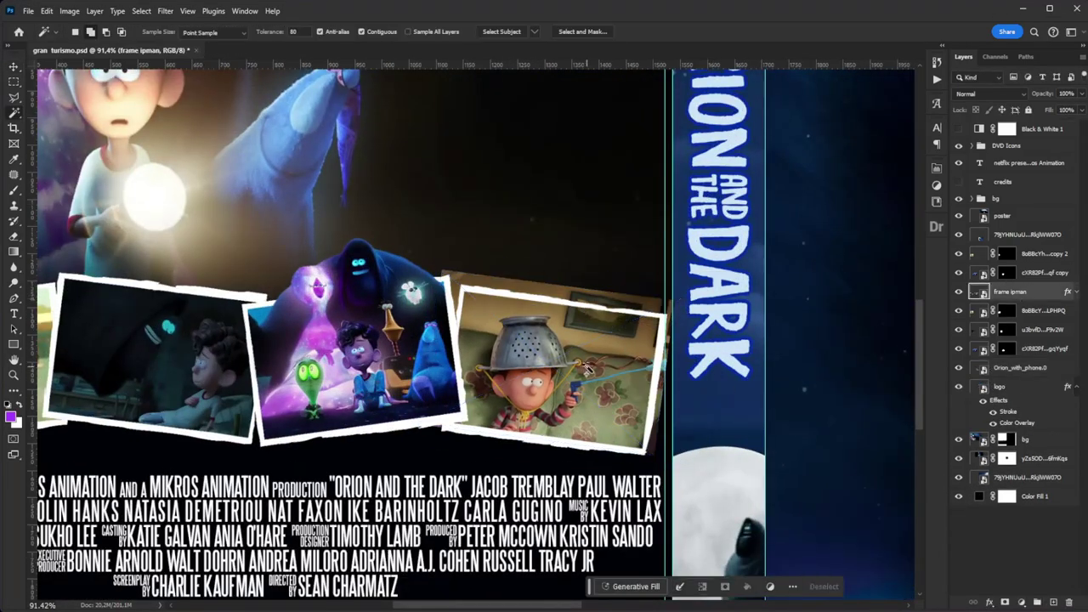
pyautogui.keyDown('ctrl'); pyautogui.click(983, 292); pyautogui.keyUp('ctrl')
pyautogui.click(141, 10)
pyautogui.click(281, 212)
pyautogui.press('Return')
pyautogui.click(1028, 367)
# Add a Levels adjustment layer to the still, then select the front poster layer.
pyautogui.keyDown('alt'); pyautogui.scroll(-5, 663, 457); pyautogui.keyUp('alt')
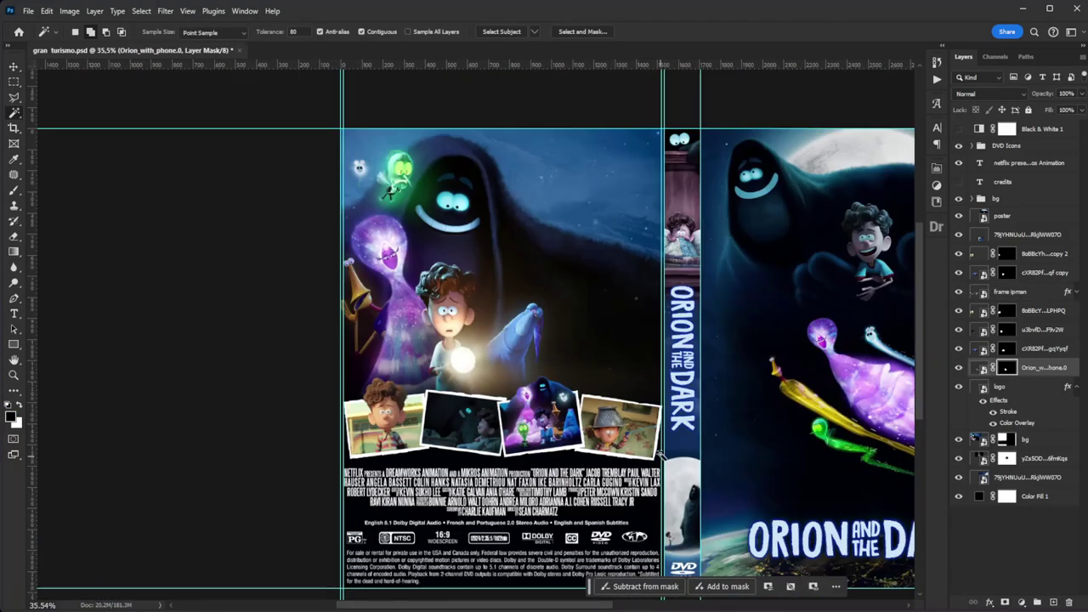
pyautogui.click(1028, 329)
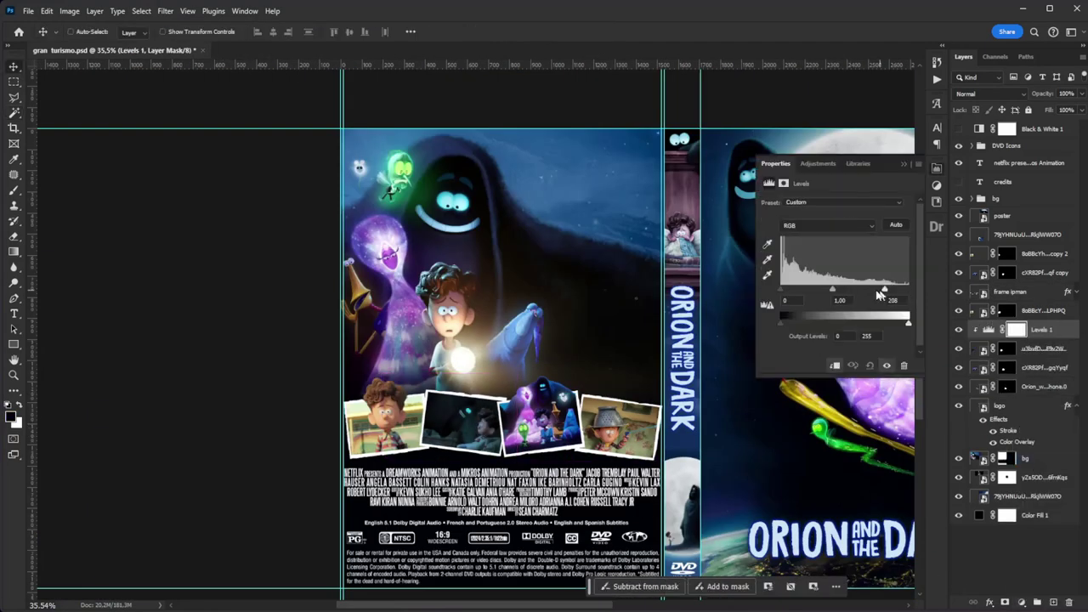
pyautogui.moveTo(908, 163); pyautogui.dragTo(898, 164)
pyautogui.click(908, 156)
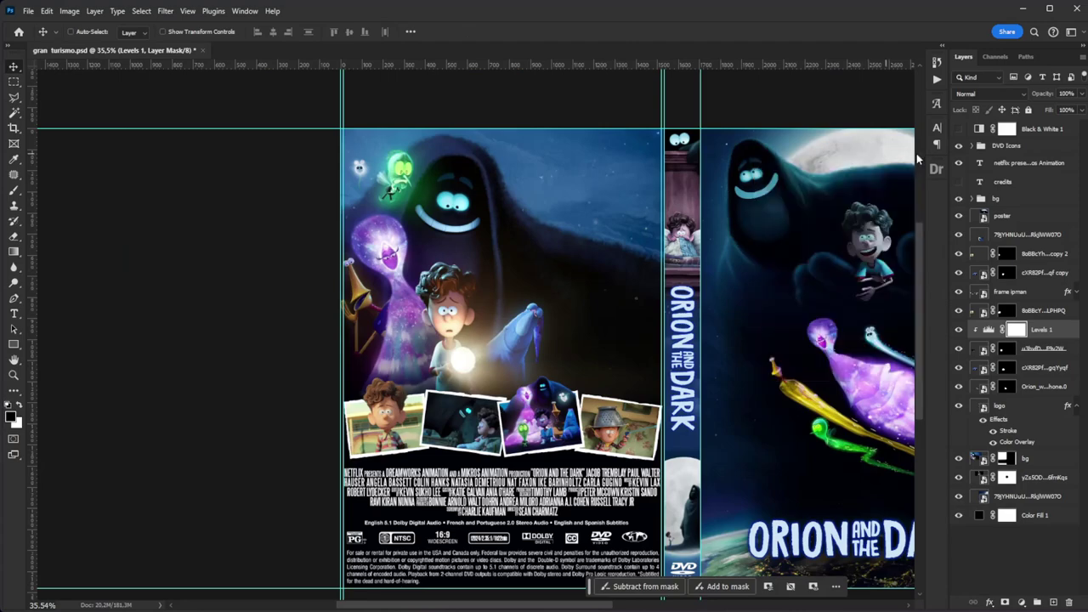
pyautogui.click(1003, 215)
pyautogui.hscroll(5, 510, 340)
pyautogui.click(165, 10)
# Apply Camera Raw Filter adjustments to the front cover poster layer.
pyautogui.click(204, 100)
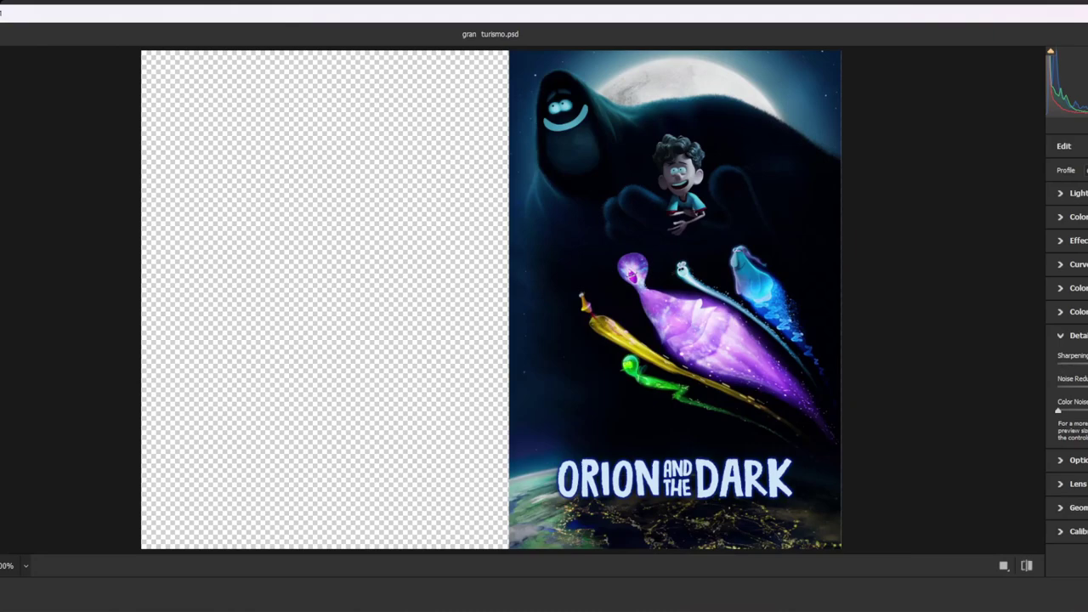
pyautogui.press('Return')
pyautogui.click(165, 10)
pyautogui.press('Escape')
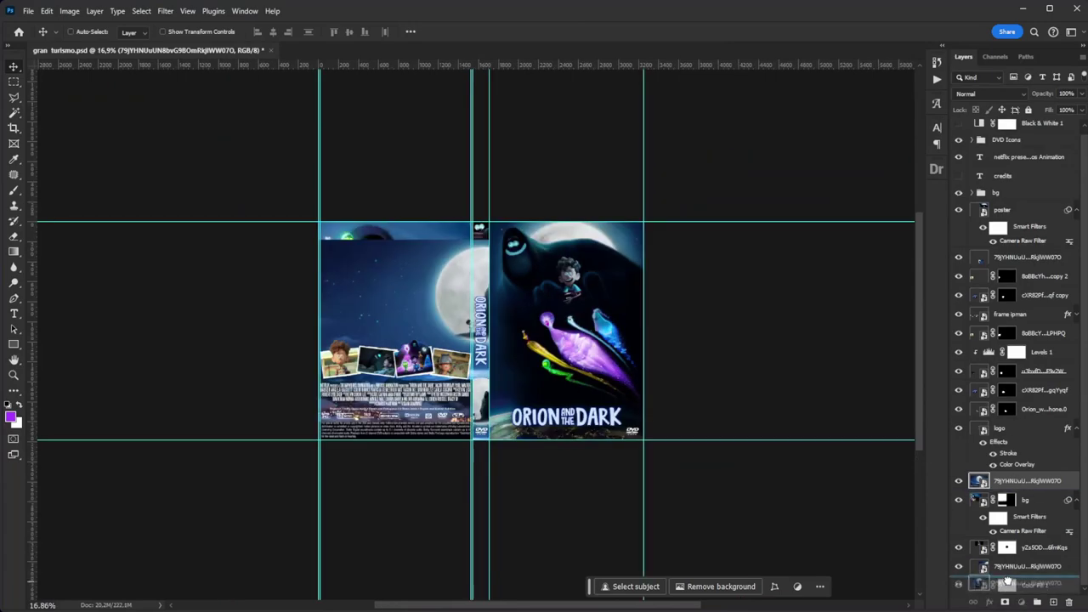
# Duplicate the poster artwork onto the back cover and resize the copy.
pyautogui.moveTo(475, 336); pyautogui.dragTo(492, 398)
pyautogui.hotkey('ctrl', 't')
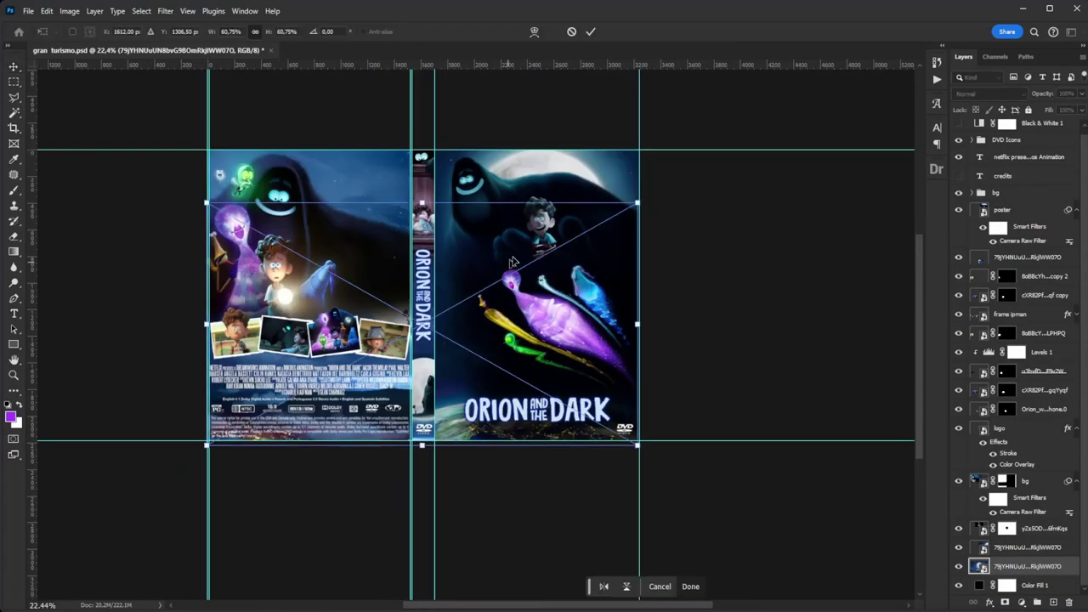
pyautogui.press('Return')
pyautogui.scroll(1, 837, 402)
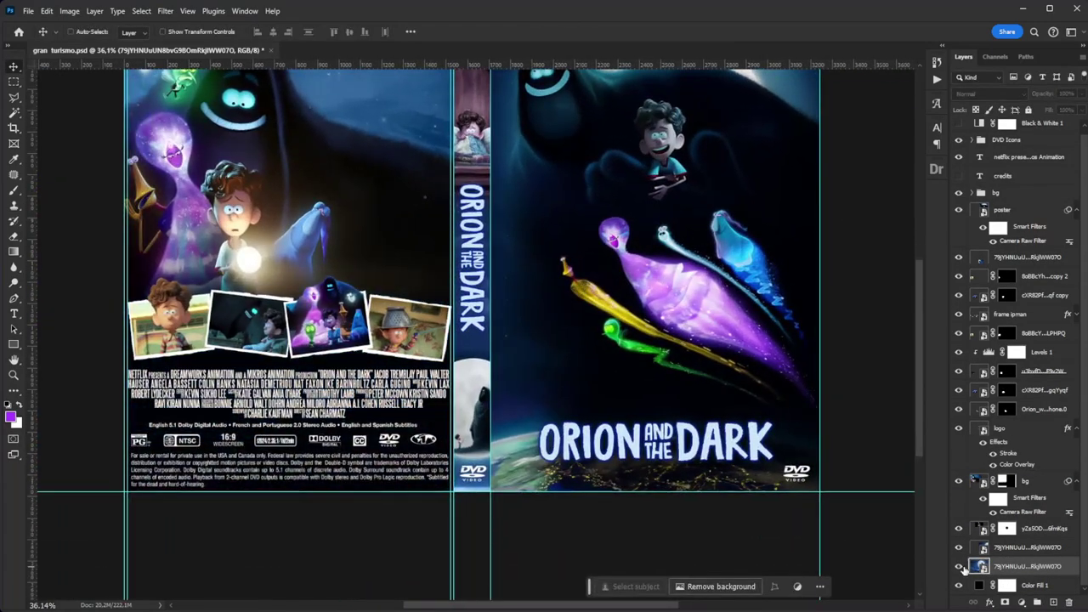
# Add a layer mask to the artwork copy and paint it with the brush.
pyautogui.click(1004, 602)
pyautogui.press('b')
pyautogui.scroll(3, 338, 289)
pyautogui.scroll(-3, 620, 309)
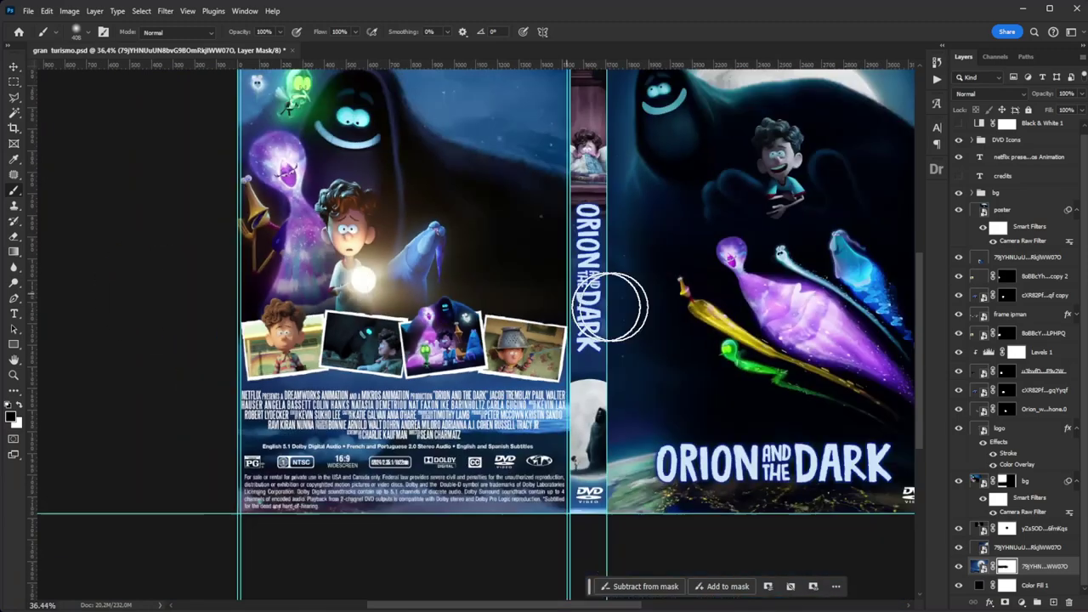
pyautogui.scroll(-1, 552, 281)
pyautogui.press('v')
pyautogui.keyDown('ctrl'); pyautogui.click(519, 315); pyautogui.keyUp('ctrl')
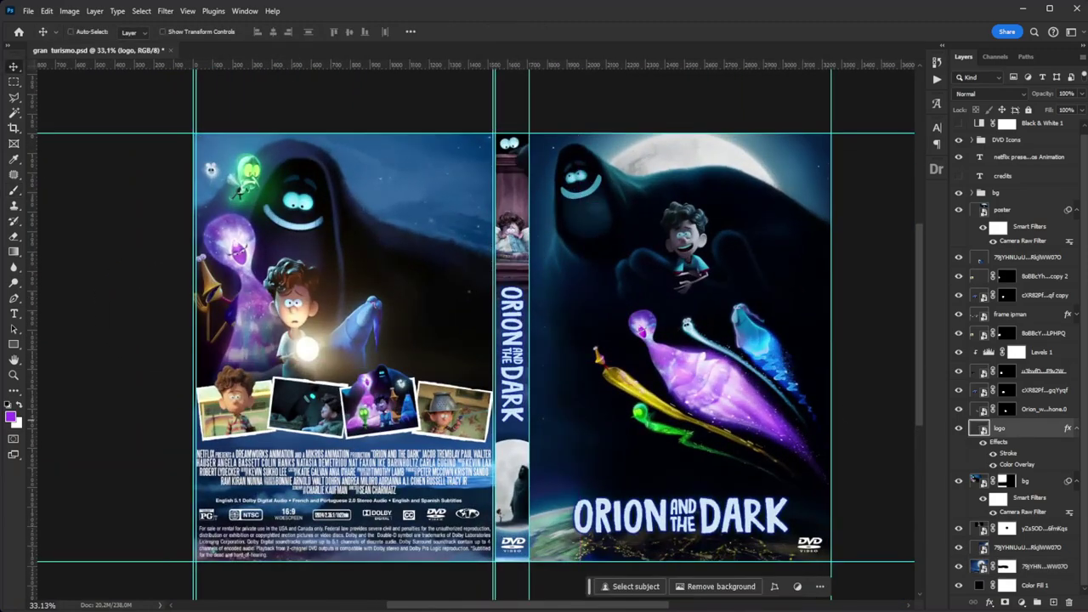
# Place the synopsis inside the back-cover shape in Hero New Regular at 9.3 pt.
pyautogui.scroll(1, 844, 228)
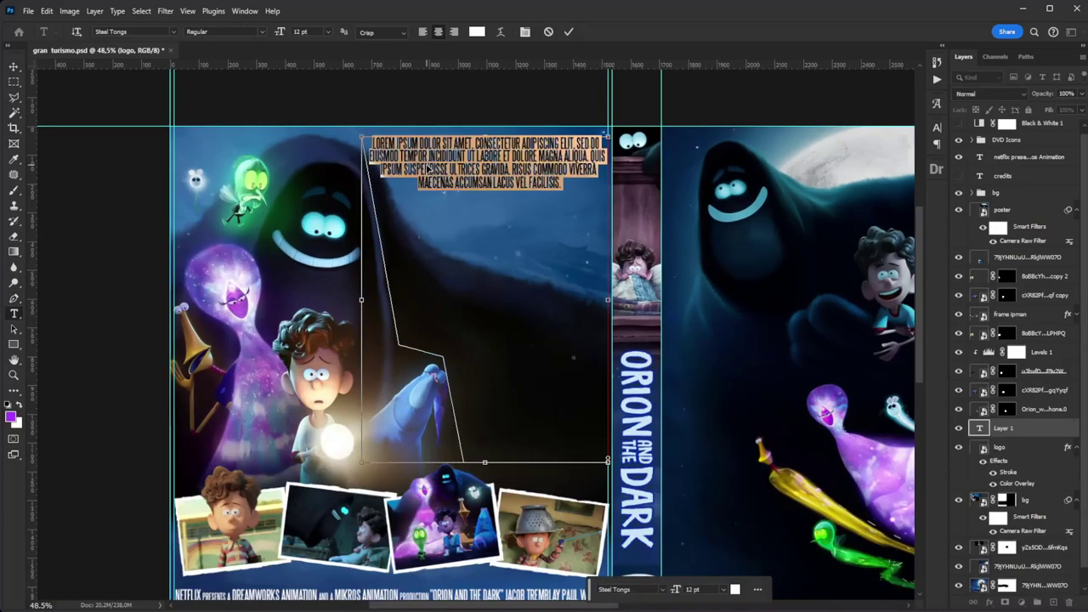
pyautogui.click(938, 128)
pyautogui.write('hero')
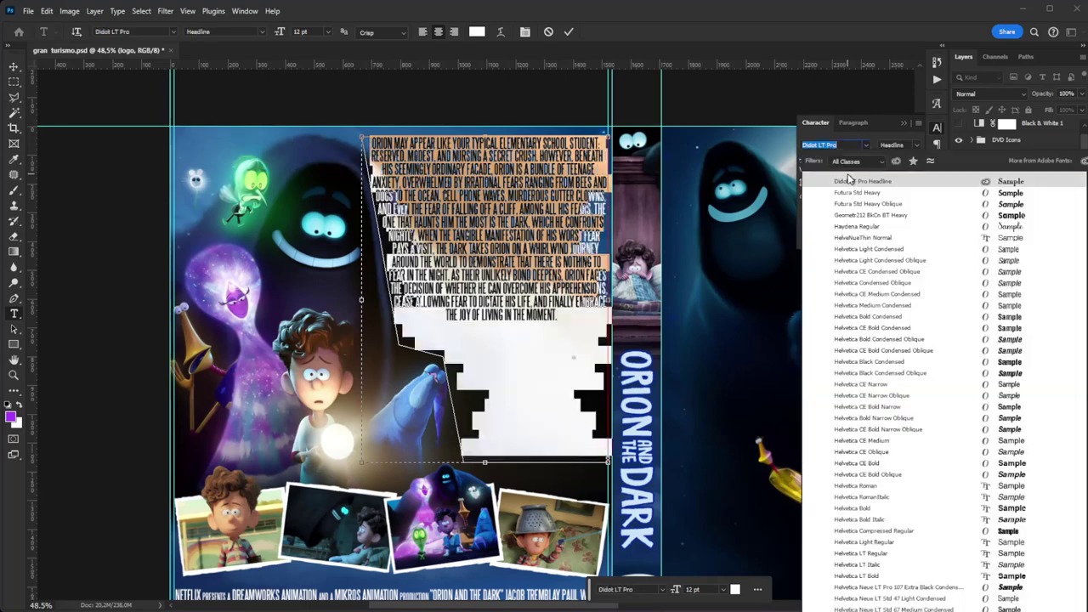
pyautogui.click(865, 305)
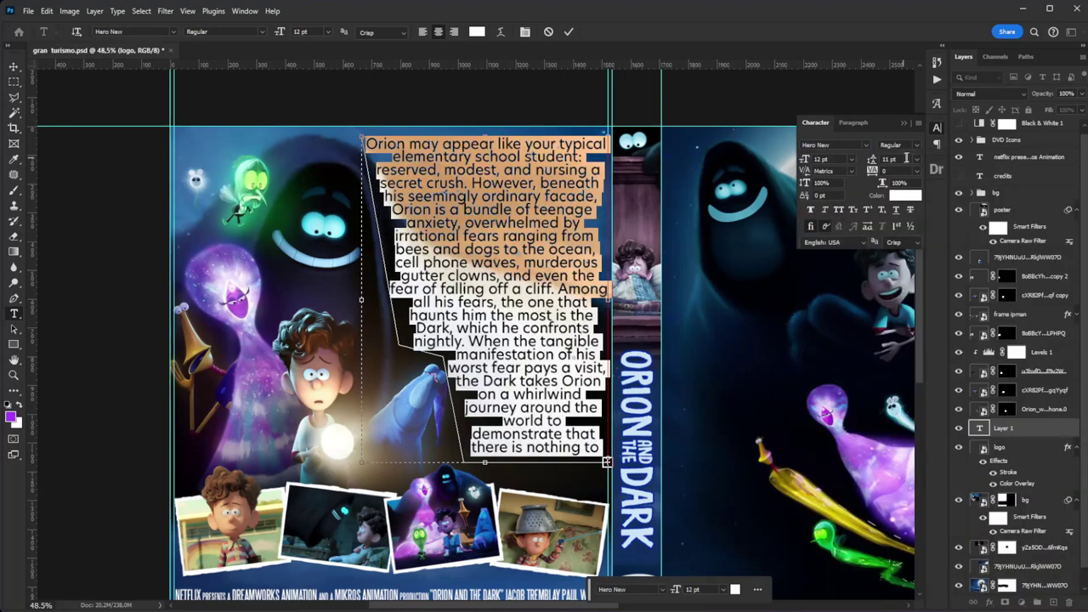
pyautogui.click(850, 159)
pyautogui.click(829, 189)
pyautogui.scroll(2, 846, 159)
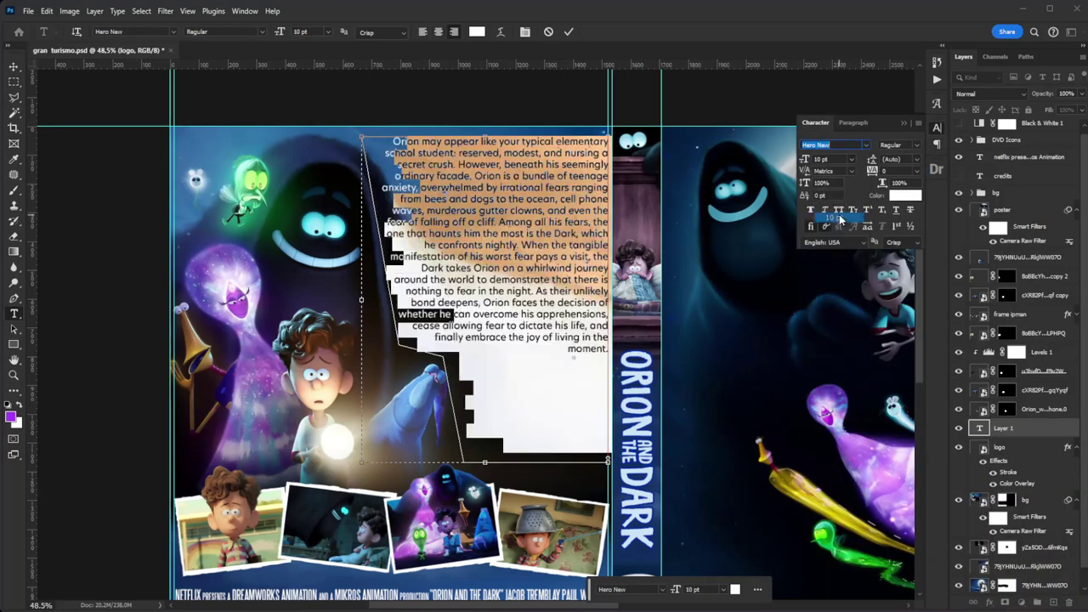
pyautogui.write('9.3')
pyautogui.press('Tab')
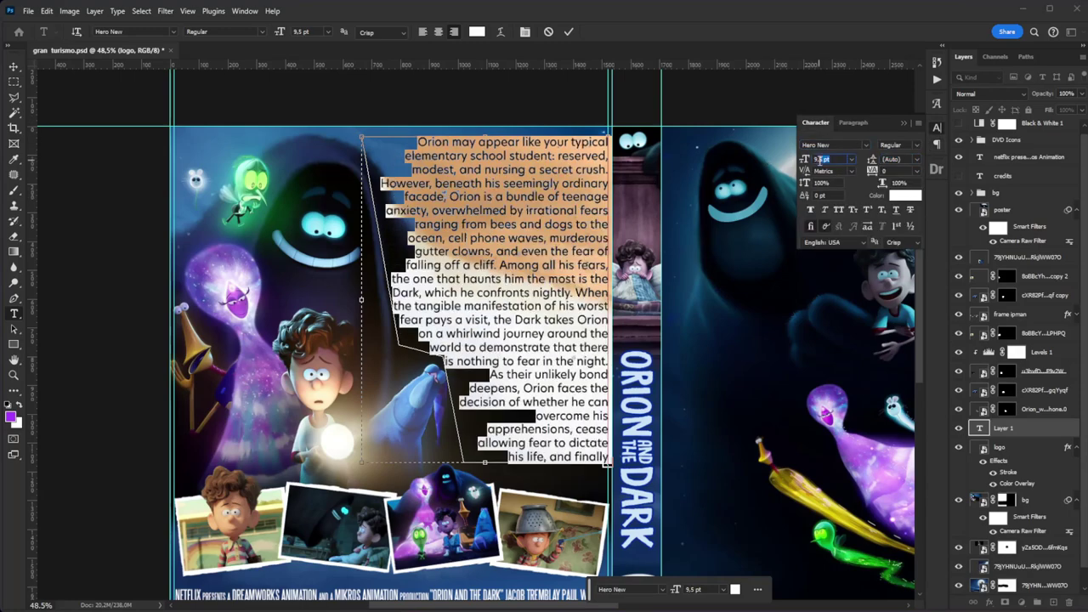
# Lower the synopsis area's top edge and set all its text to 8,5 pt.
pyautogui.hotkey('ctrl', '0')
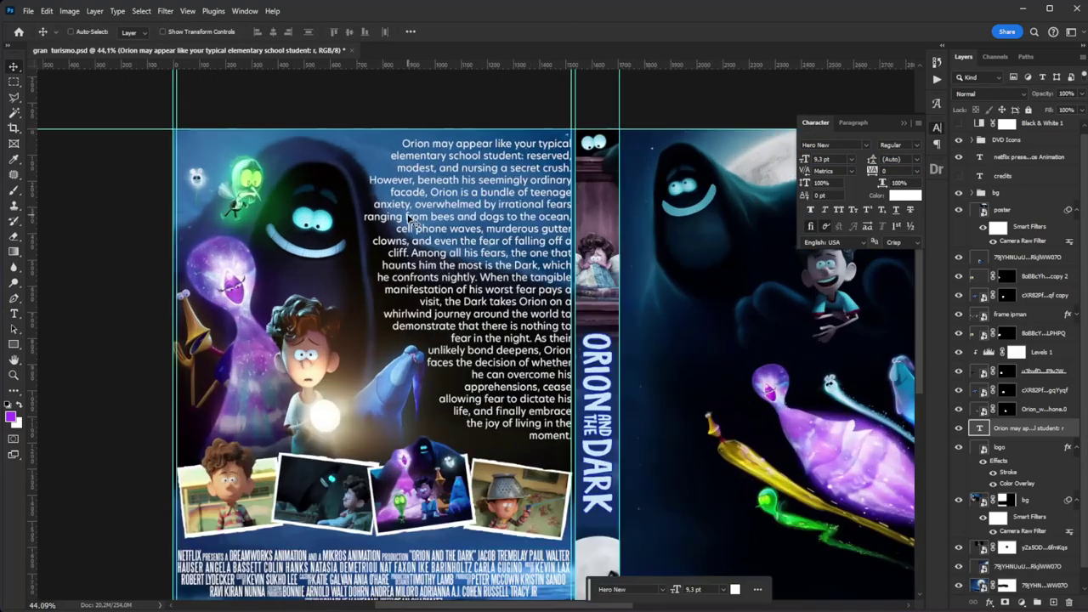
pyautogui.moveTo(463, 137); pyautogui.dragTo(460, 174)
pyautogui.hotkey('ctrl', 'a')
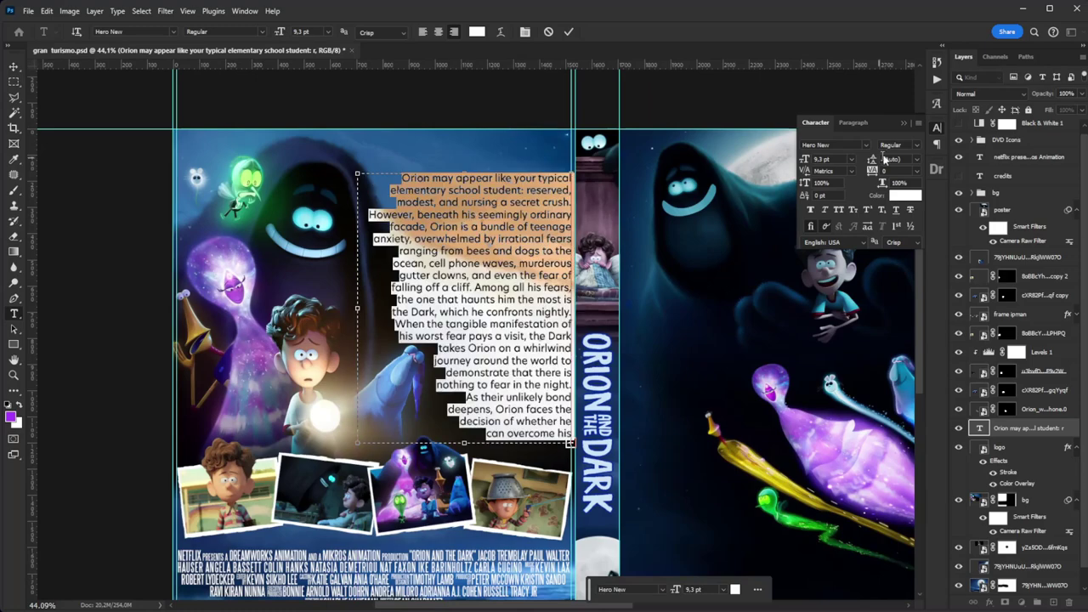
pyautogui.write('8')
pyautogui.press('Tab')
pyautogui.write('8,5')
pyautogui.press('Tab')
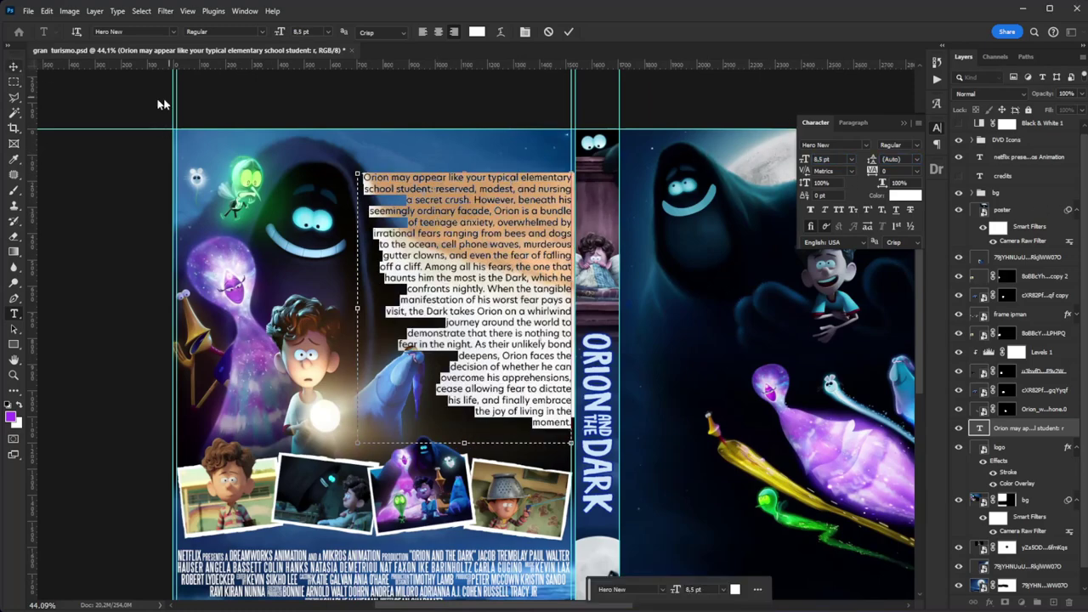
pyautogui.hotkey('ctrl', 'Return')
# Add the tagline 'HELLO DARKNESS, MY NEW FRIEND.' as new text in Hero New Super.
pyautogui.click(178, 142)
pyautogui.hotkey('ctrl', 'v')
pyautogui.click(893, 144)
pyautogui.click(927, 327)
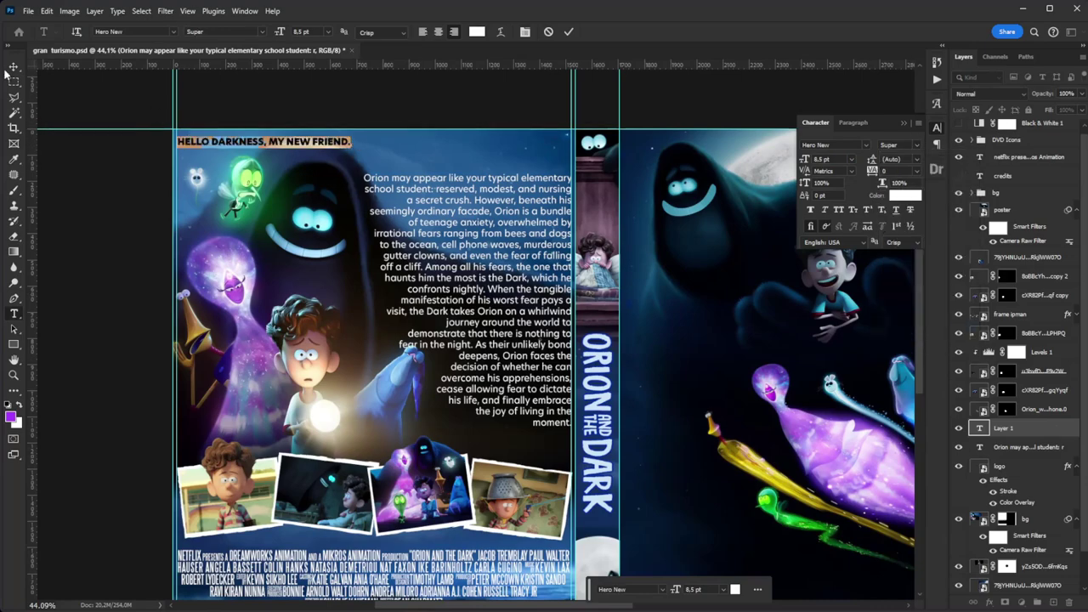
pyautogui.hotkey('ctrl', 'Return')
pyautogui.keyDown('alt'); pyautogui.scroll(-2, 545, 340); pyautogui.keyUp('alt')
pyautogui.keyDown('alt'); pyautogui.scroll(3, 340, 255); pyautogui.keyUp('alt')
# Tint the tagline pale blue, enlarge it across the back cover top, and position it.
pyautogui.click(905, 194)
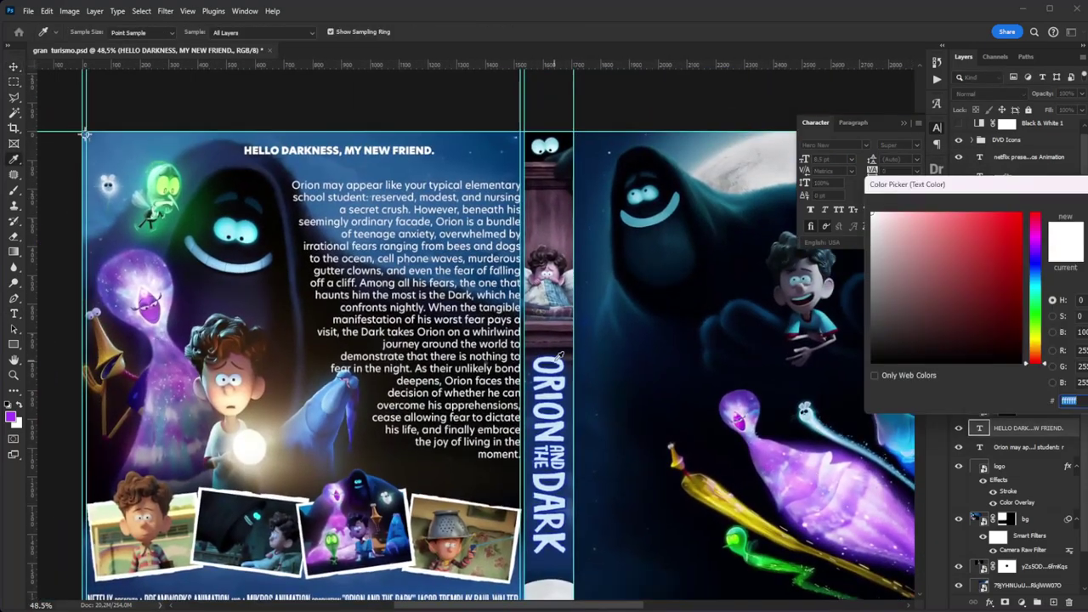
pyautogui.press('Return')
pyautogui.hotkey('ctrl', 't')
pyautogui.moveTo(436, 143); pyautogui.dragTo(519, 140)
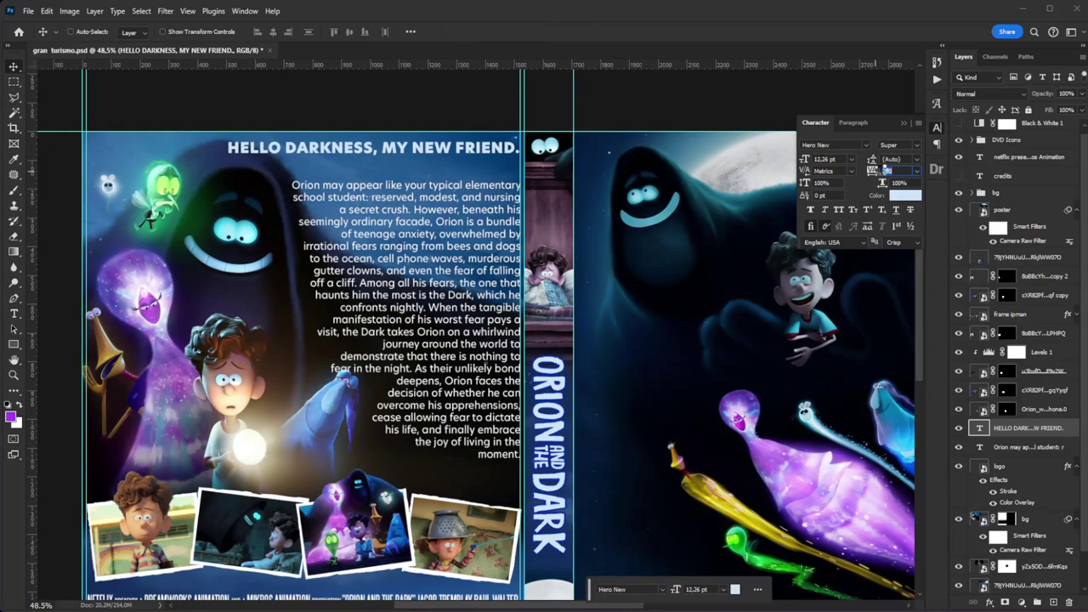
pyautogui.moveTo(511, 170); pyautogui.dragTo(465, 162)
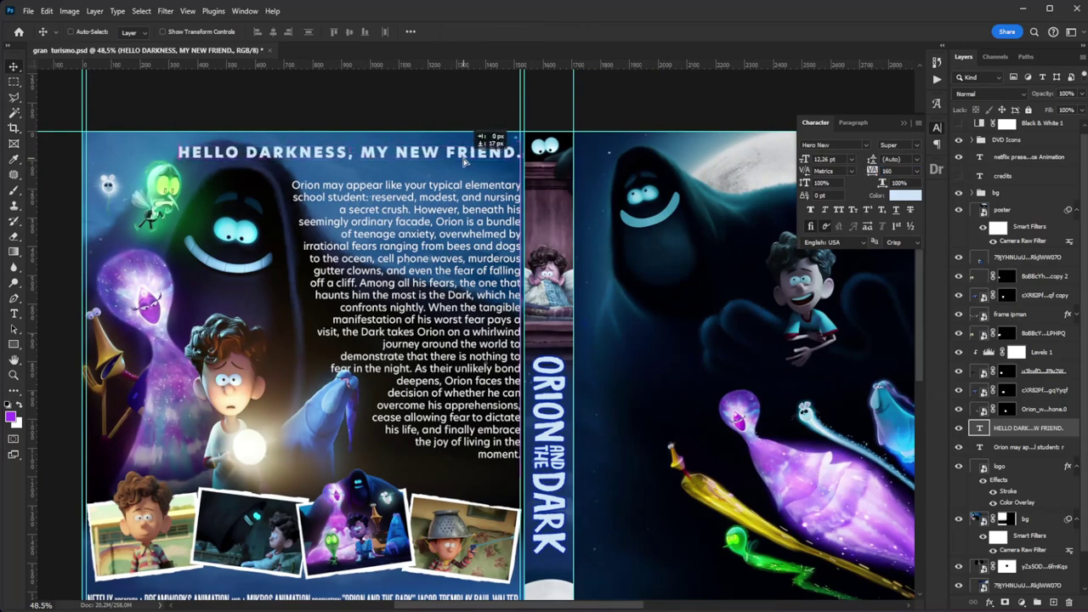
pyautogui.click(457, 249)
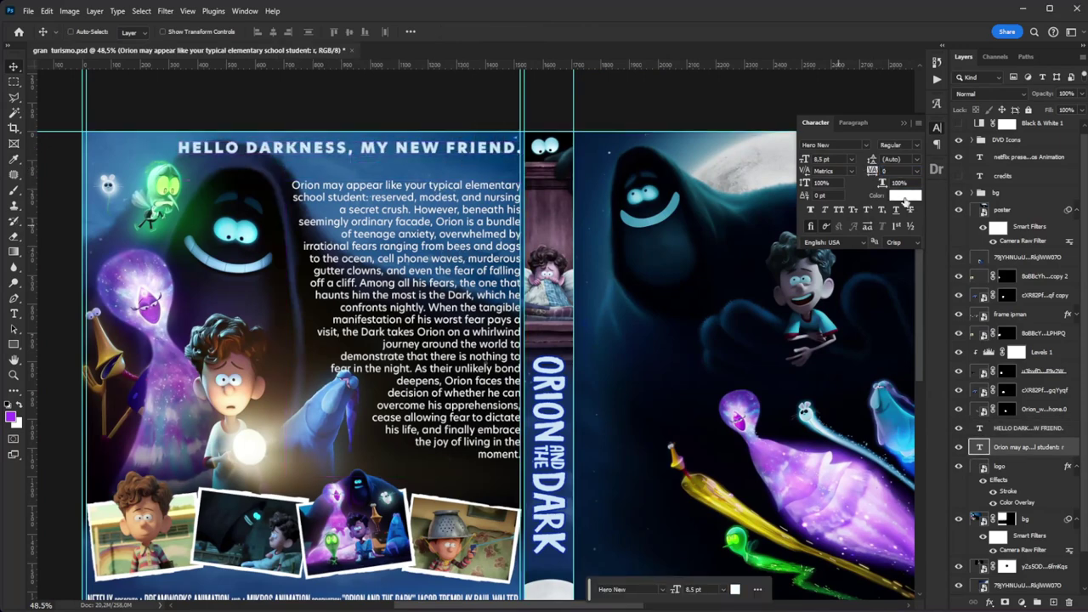
pyautogui.keyDown('alt'); pyautogui.scroll(-2, 361, 176); pyautogui.keyUp('alt')
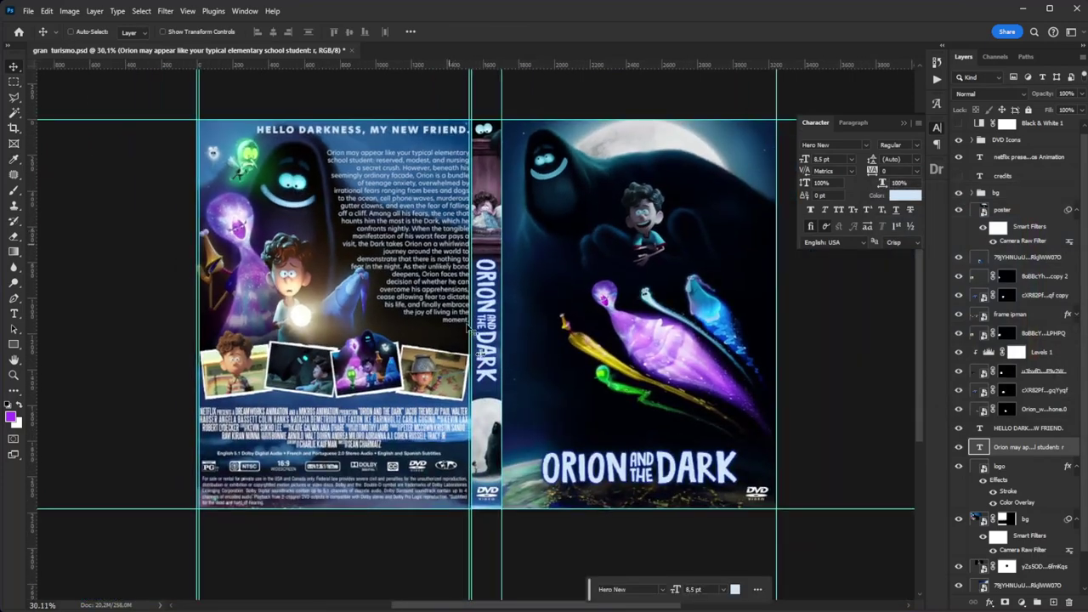
pyautogui.keyDown('alt'); pyautogui.scroll(2, 360, 448); pyautogui.keyUp('alt')
pyautogui.keyDown('alt'); pyautogui.scroll(-2, 439, 402); pyautogui.keyUp('alt')
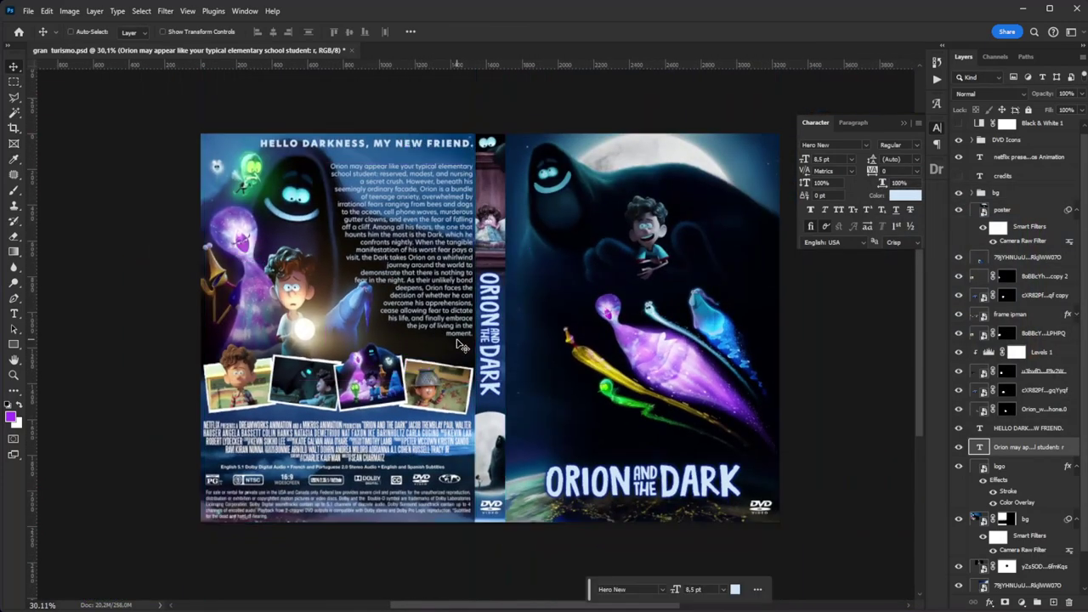